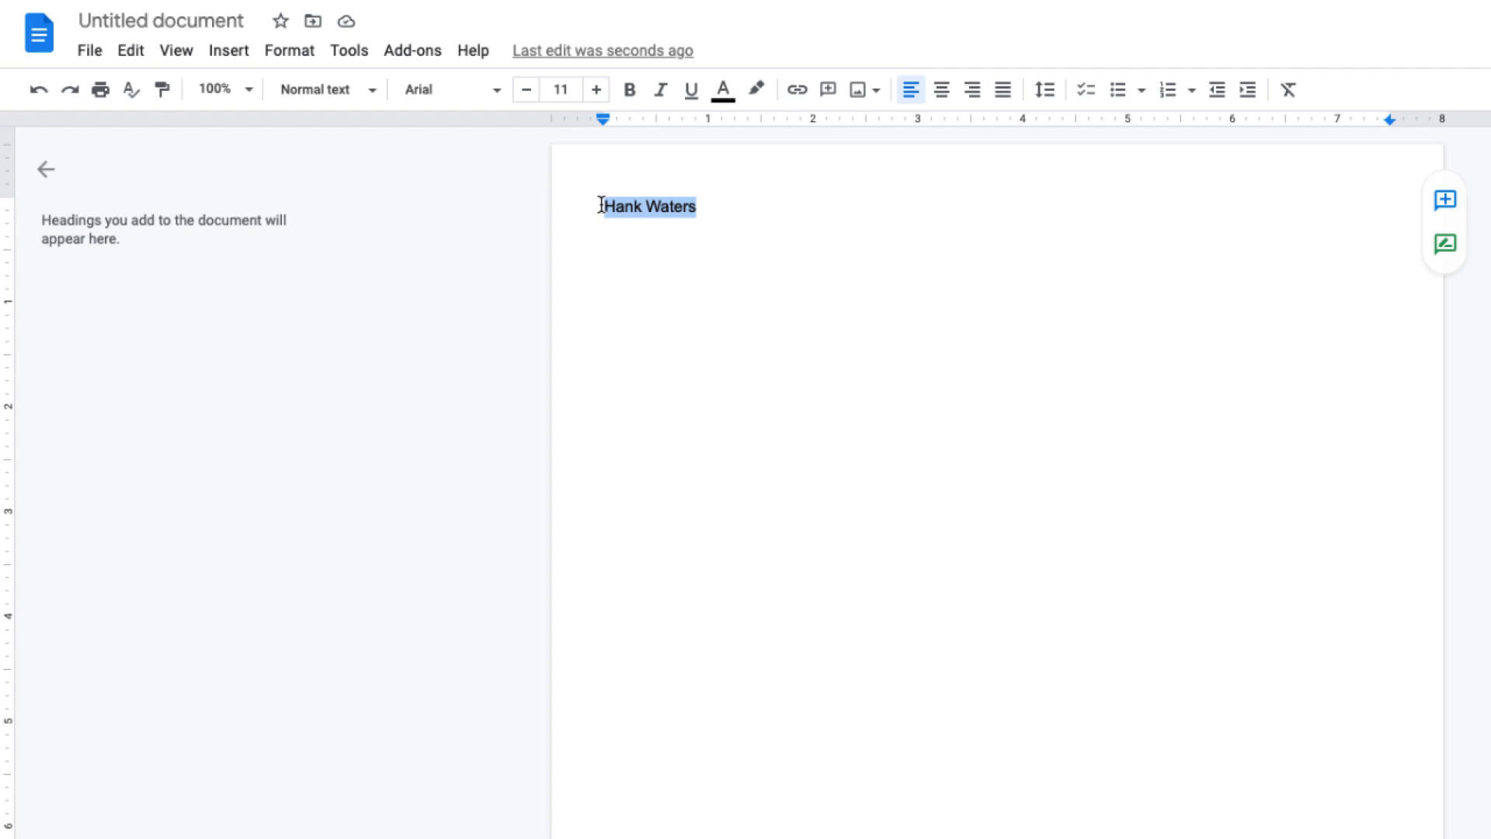
Center the applicant's name and set its font size to 24 pt.
click(942, 94)
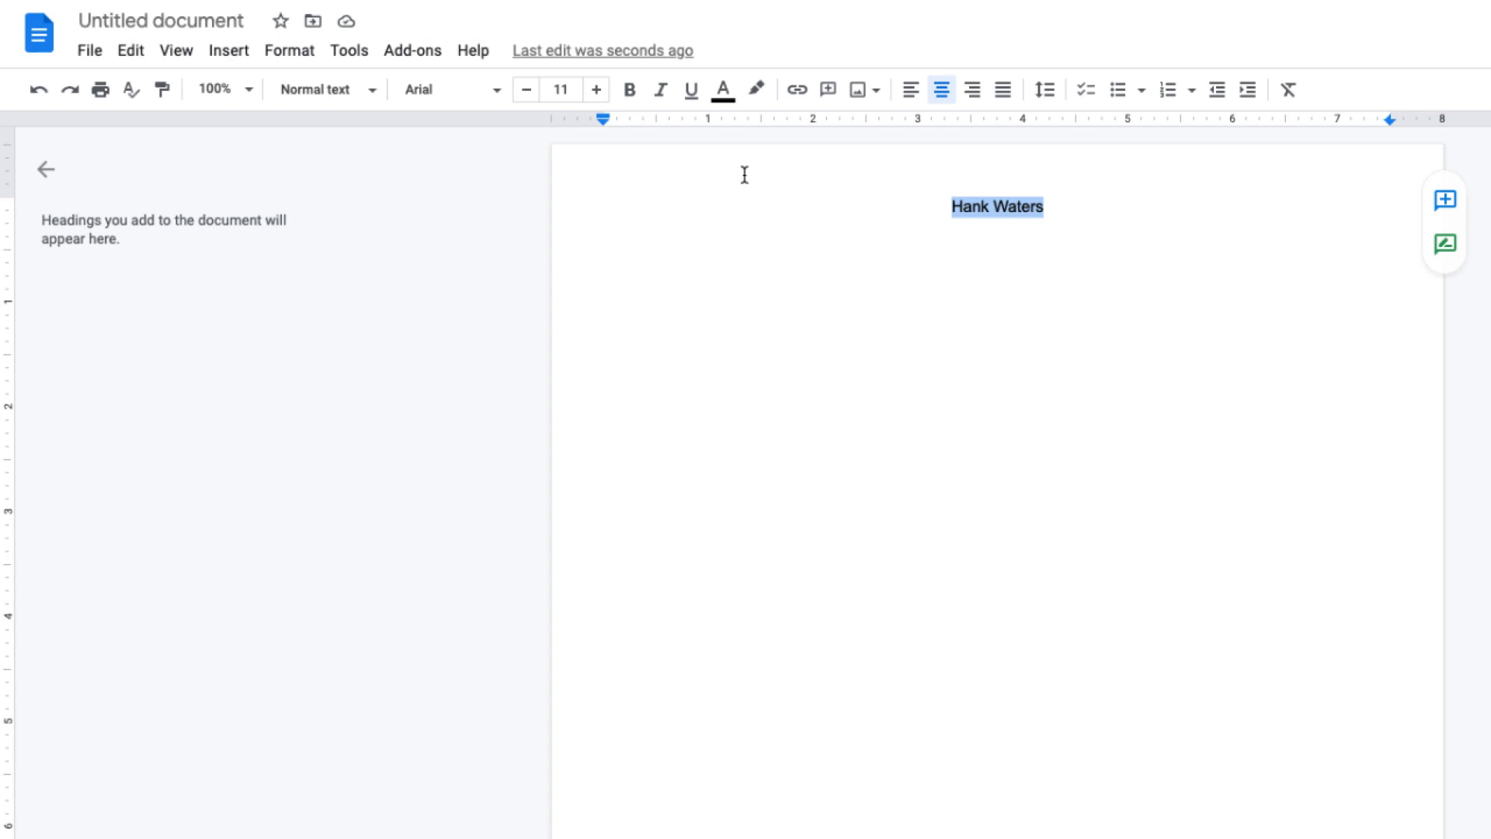
click(597, 90)
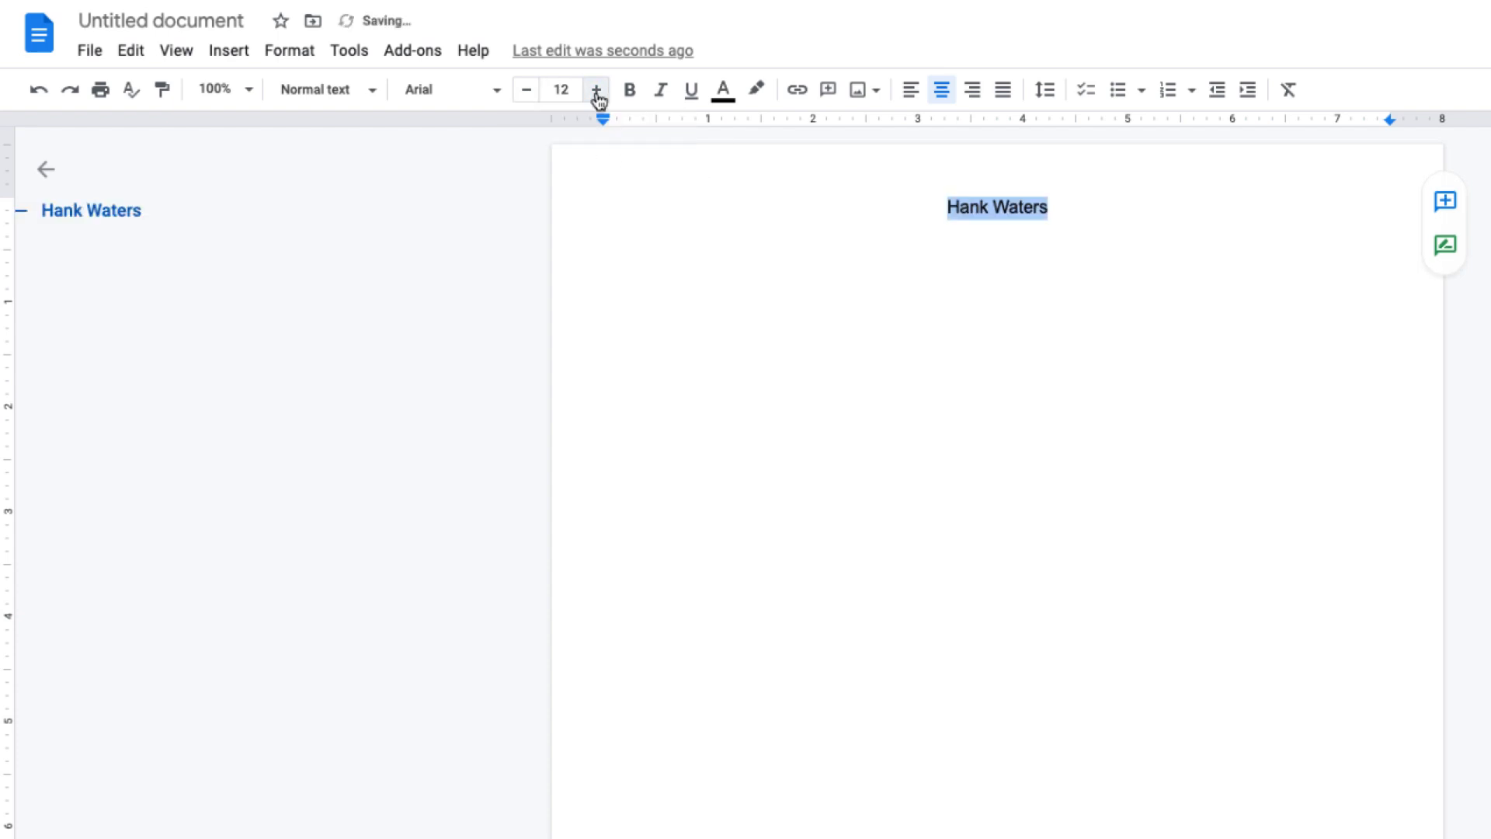
click(596, 91)
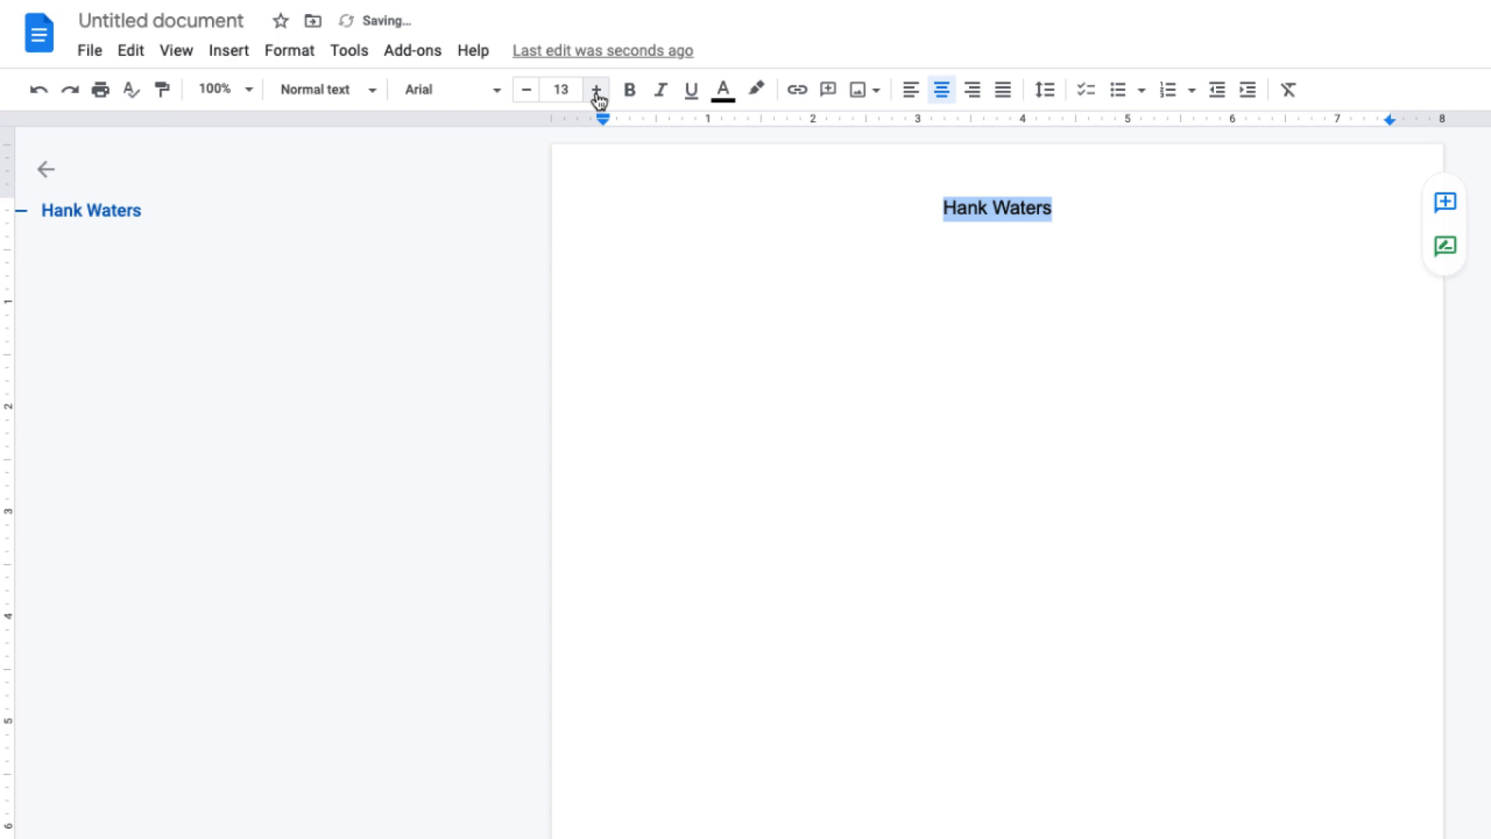
click(596, 90)
click(596, 90)
click(597, 90)
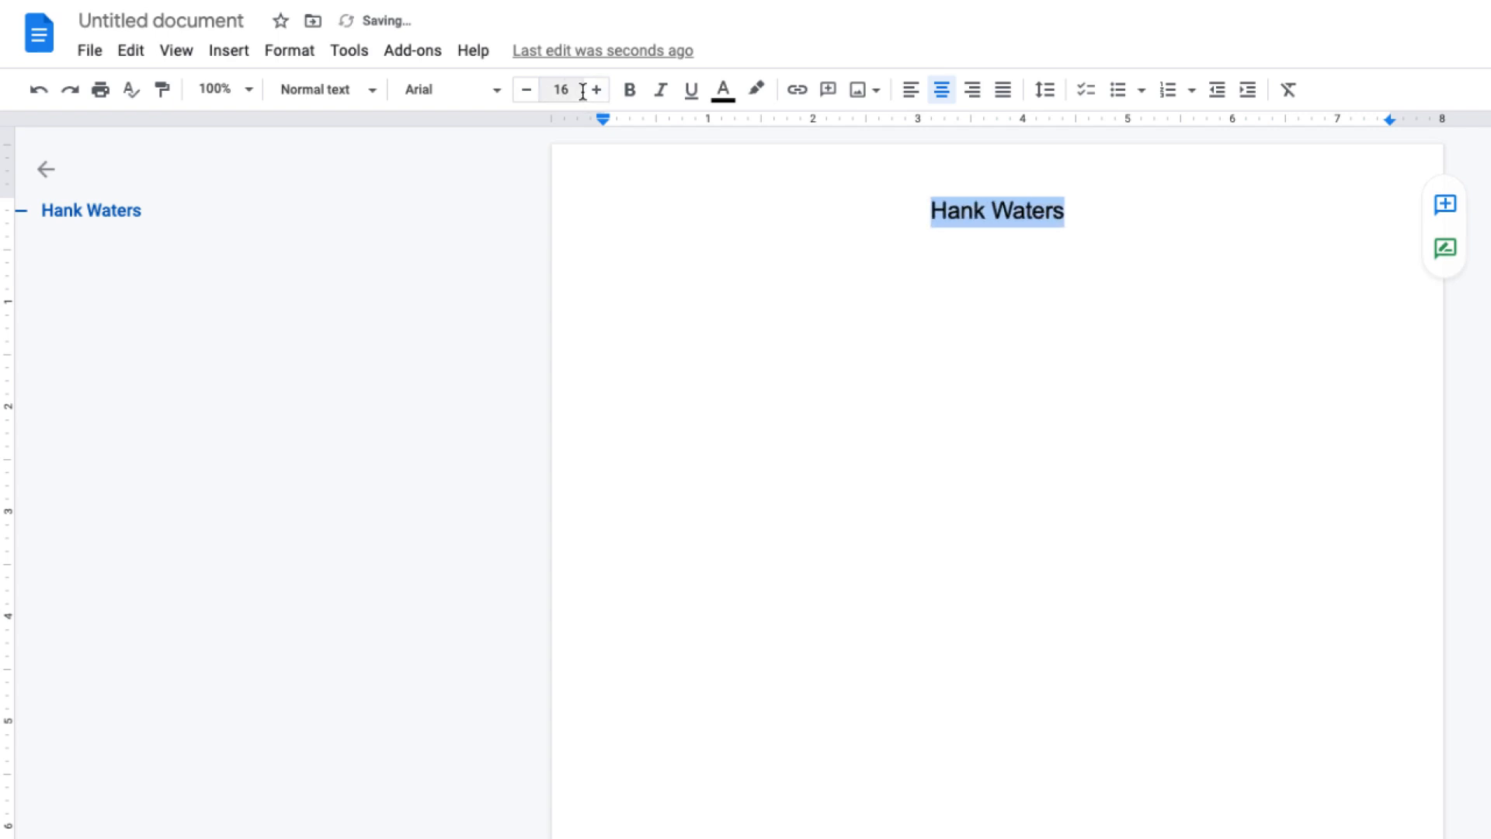
click(580, 89)
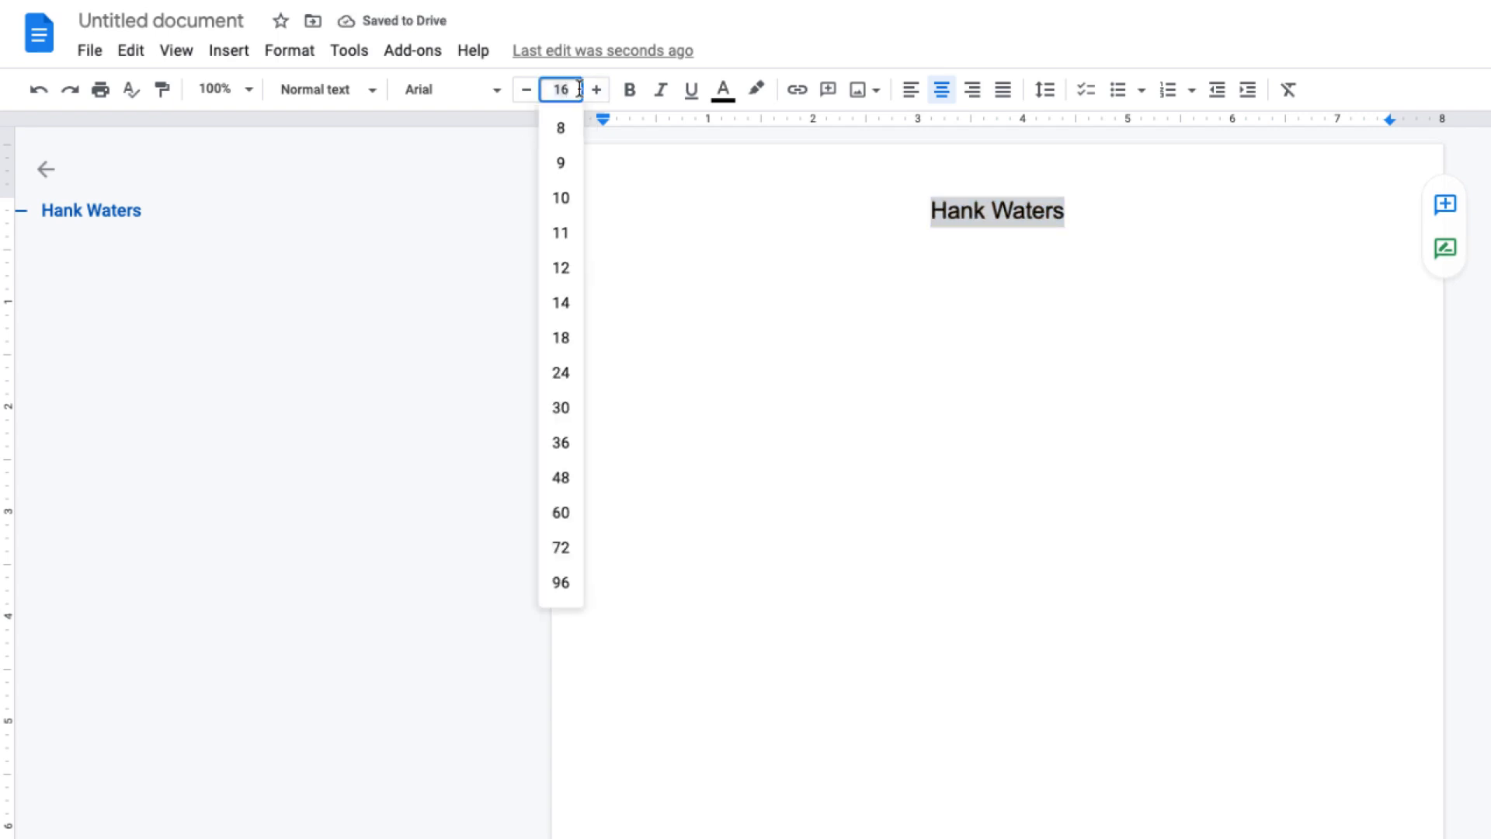
text(24)
key(Return)
click(1120, 224)
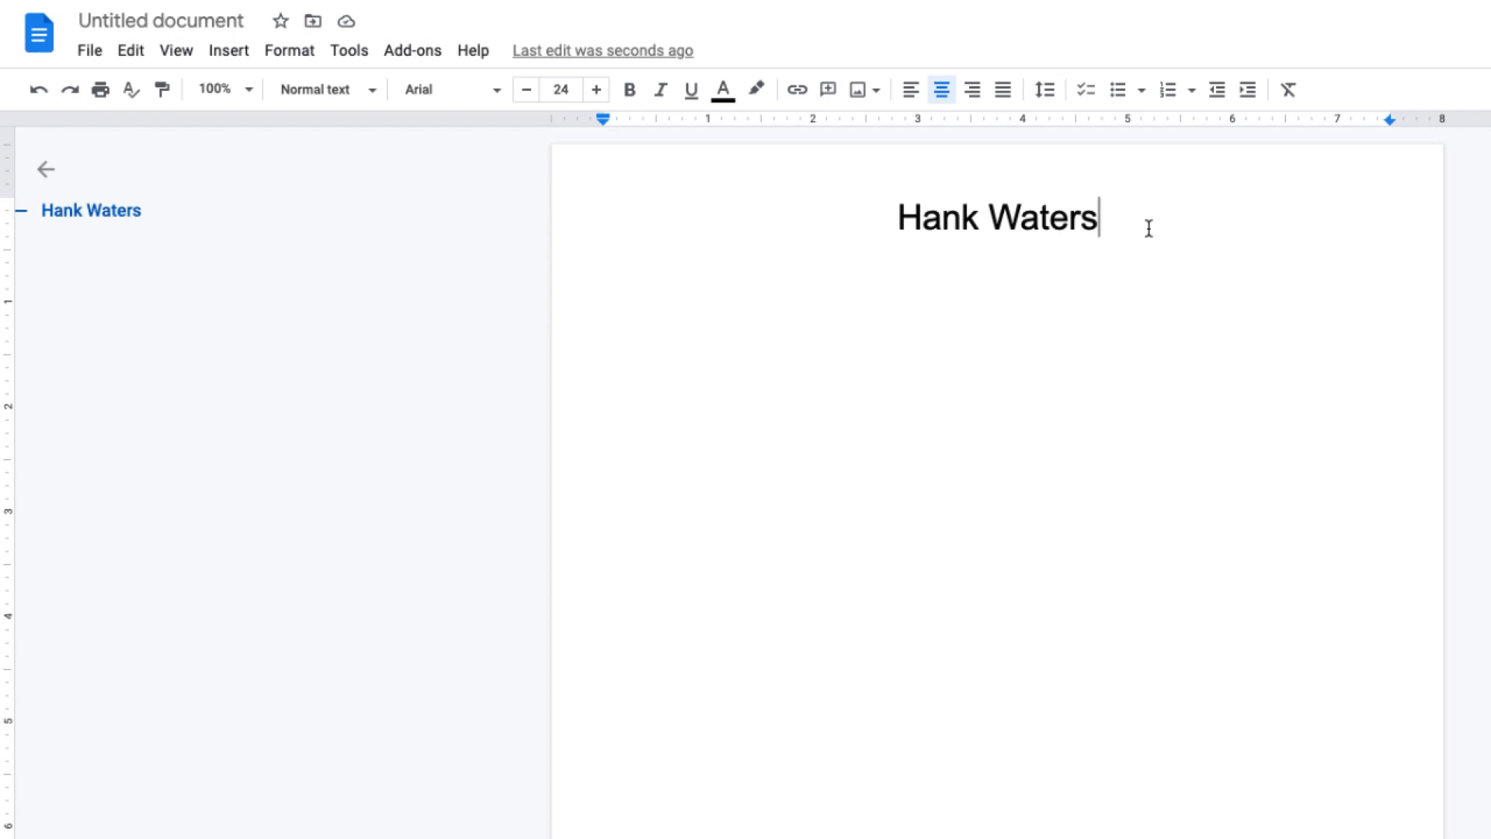
Add a left-aligned 14 pt line under the name with the street address and e-mail address.
key(Return)
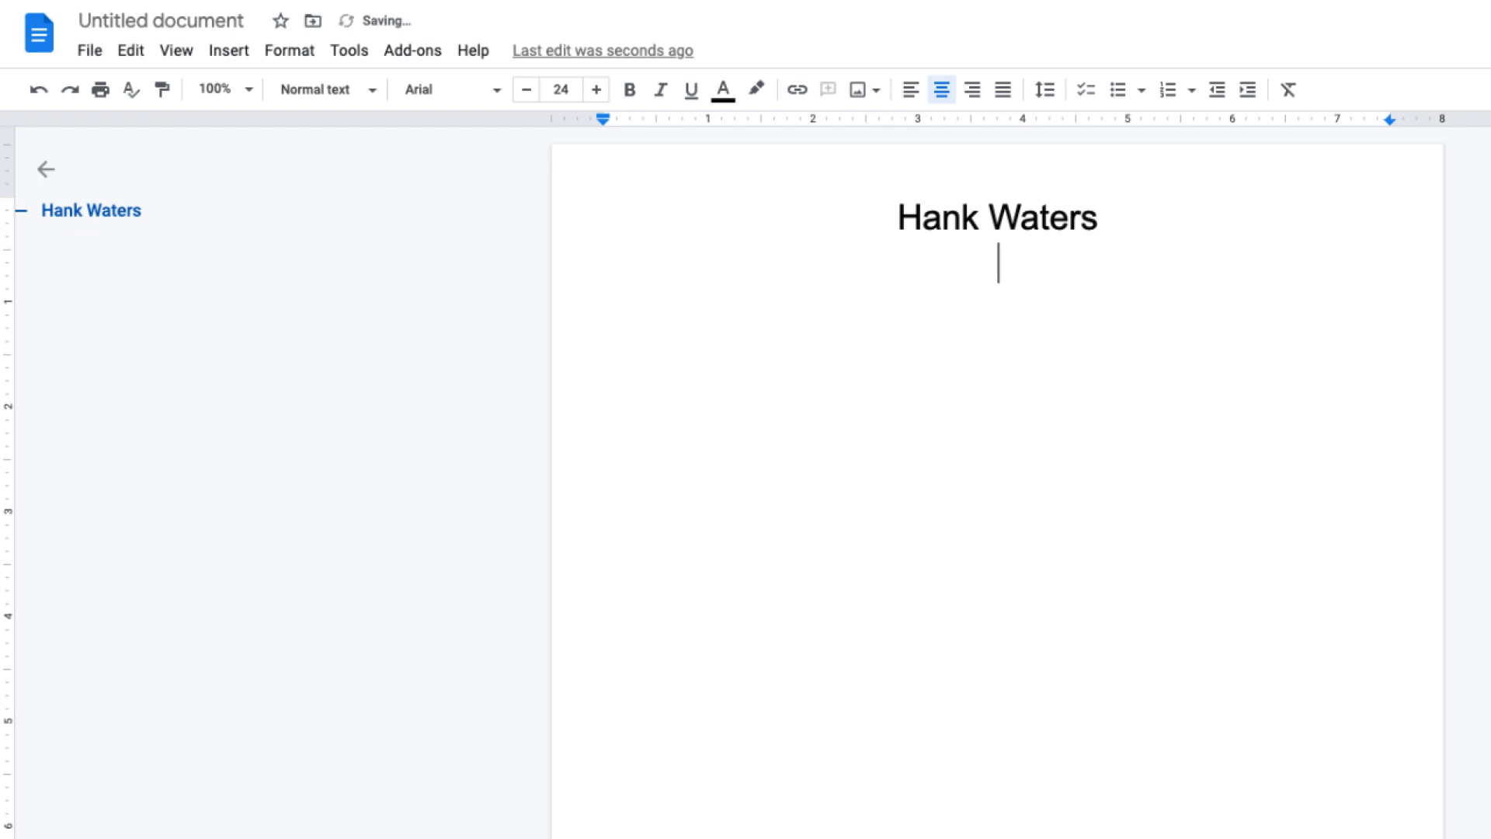
click(575, 90)
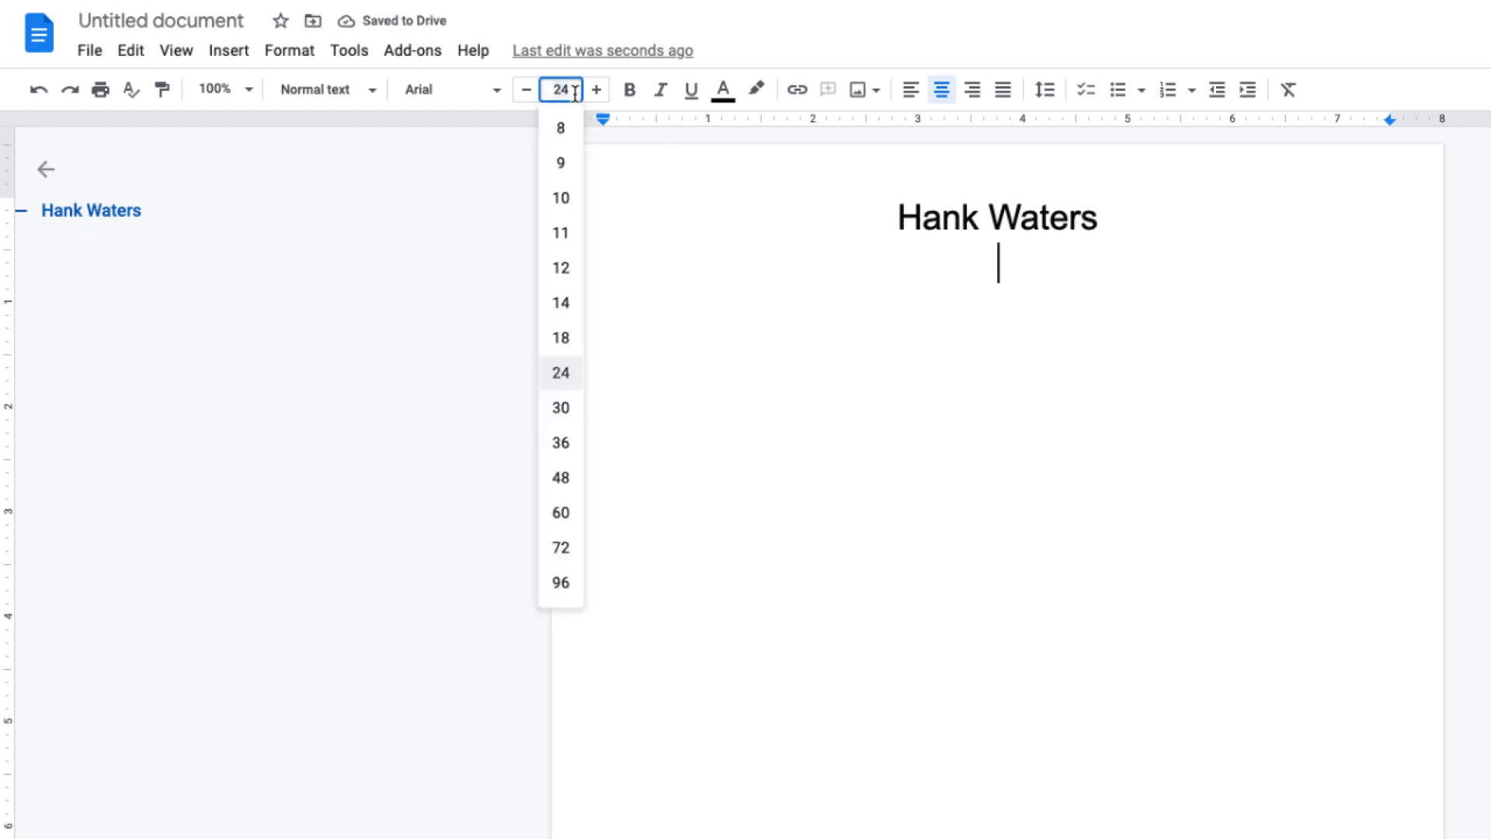
text(14)
key(Return)
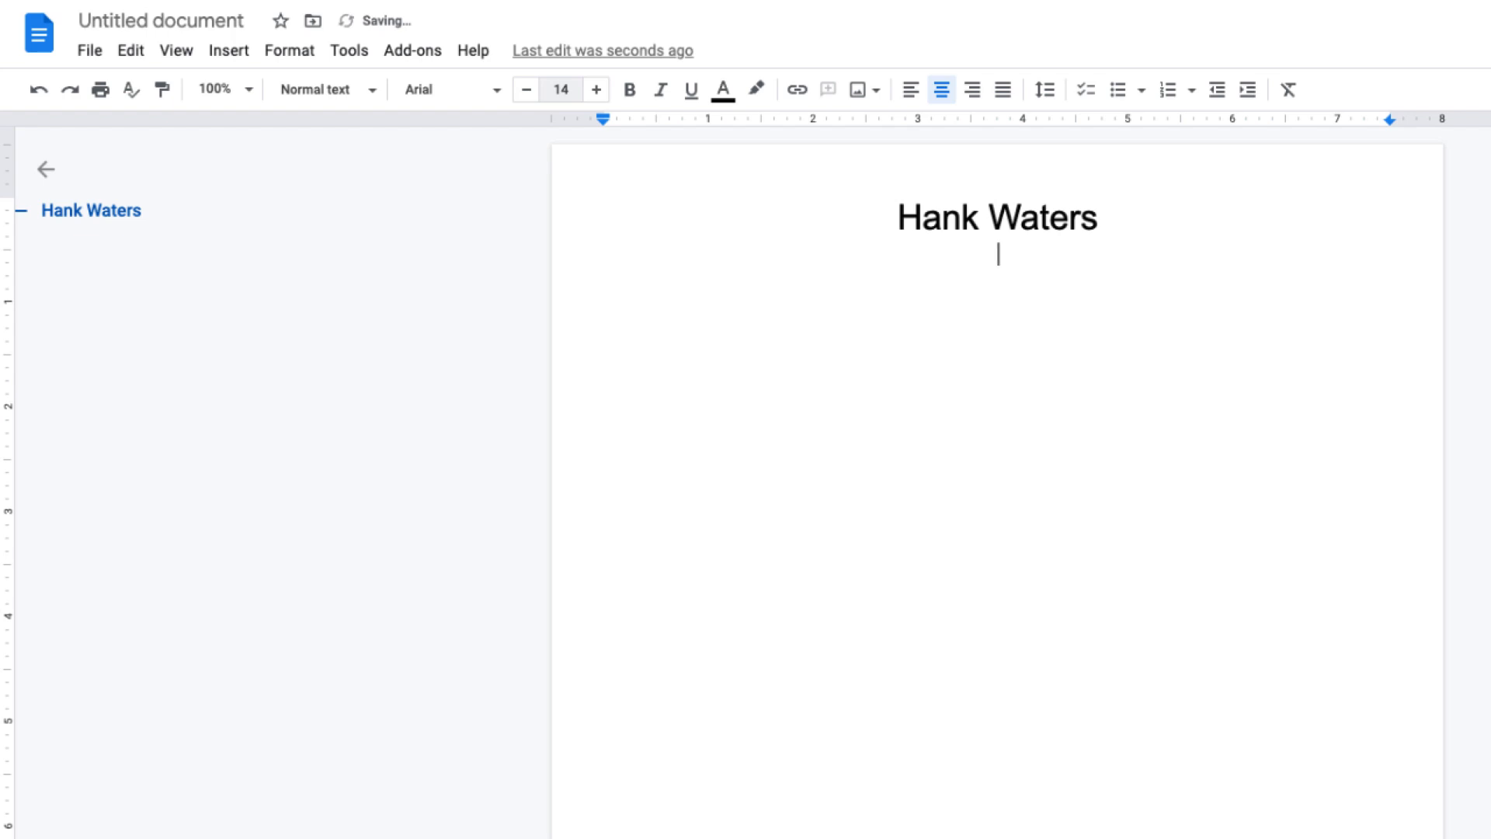
click(912, 91)
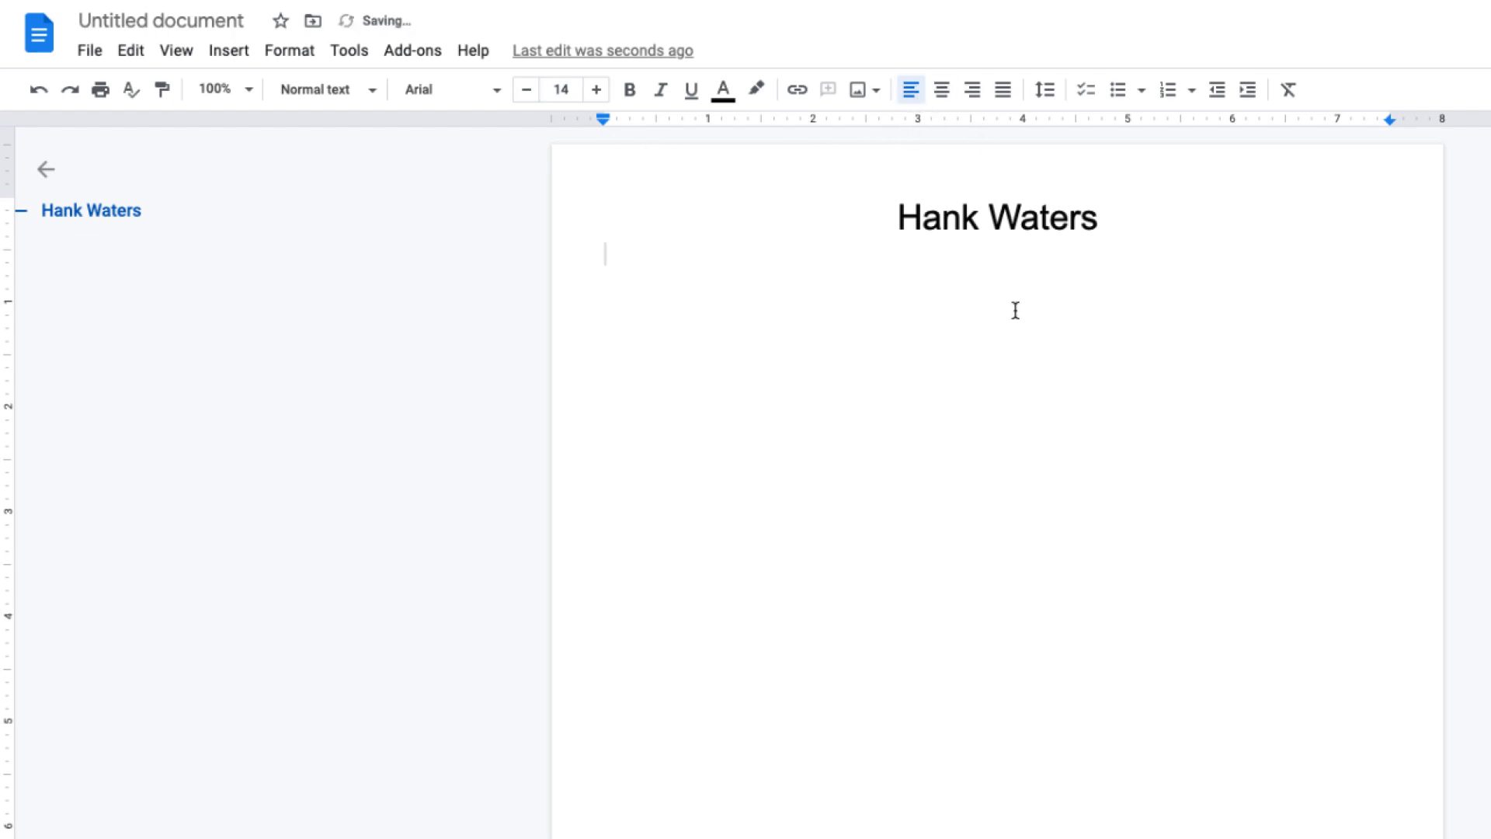
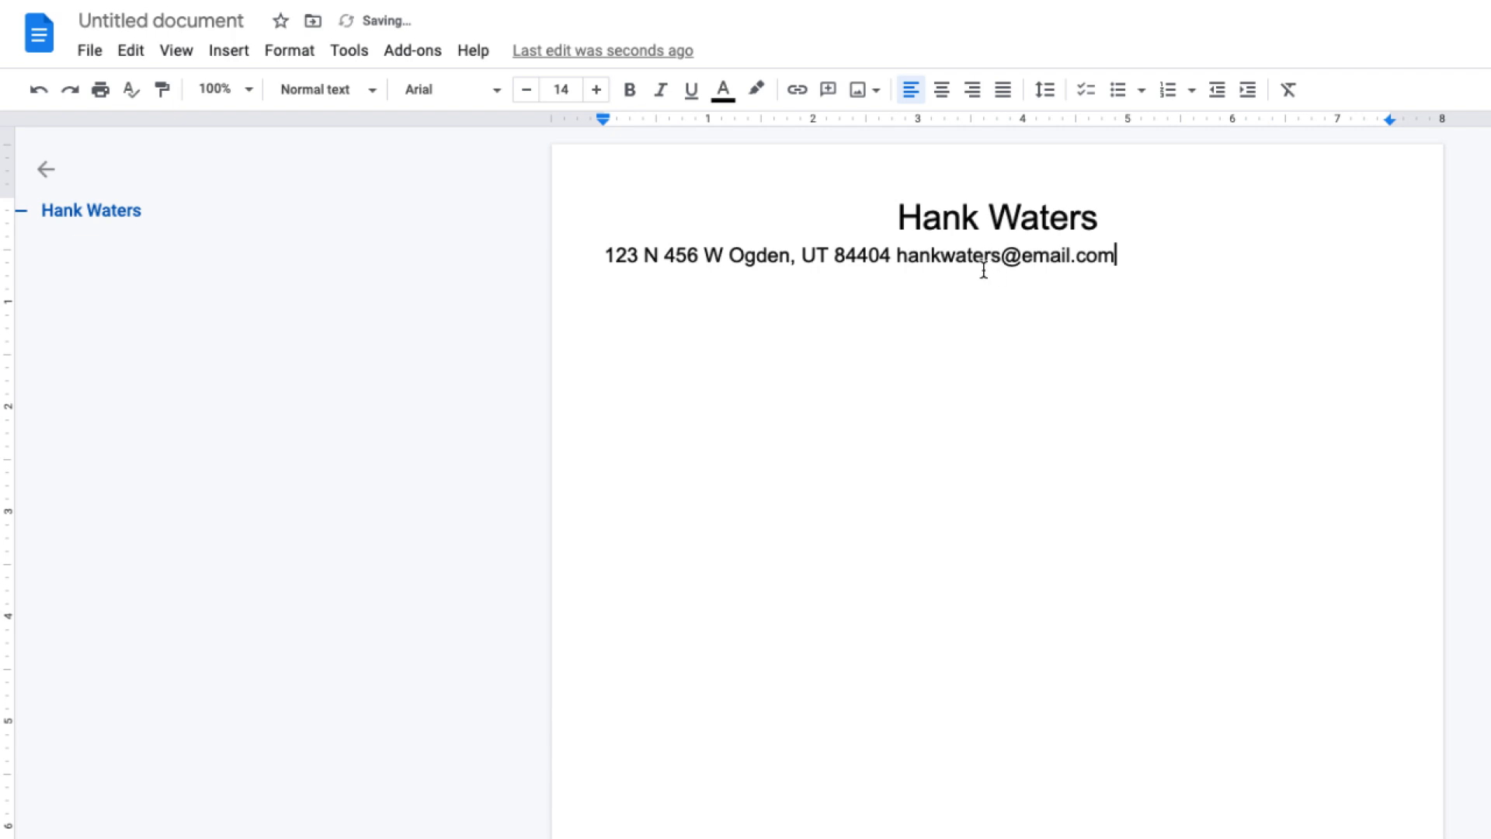
Add a right tab stop at 7.5" and tab the e-mail to the right margin, then start a new line.
drag(898, 256, 1116, 257)
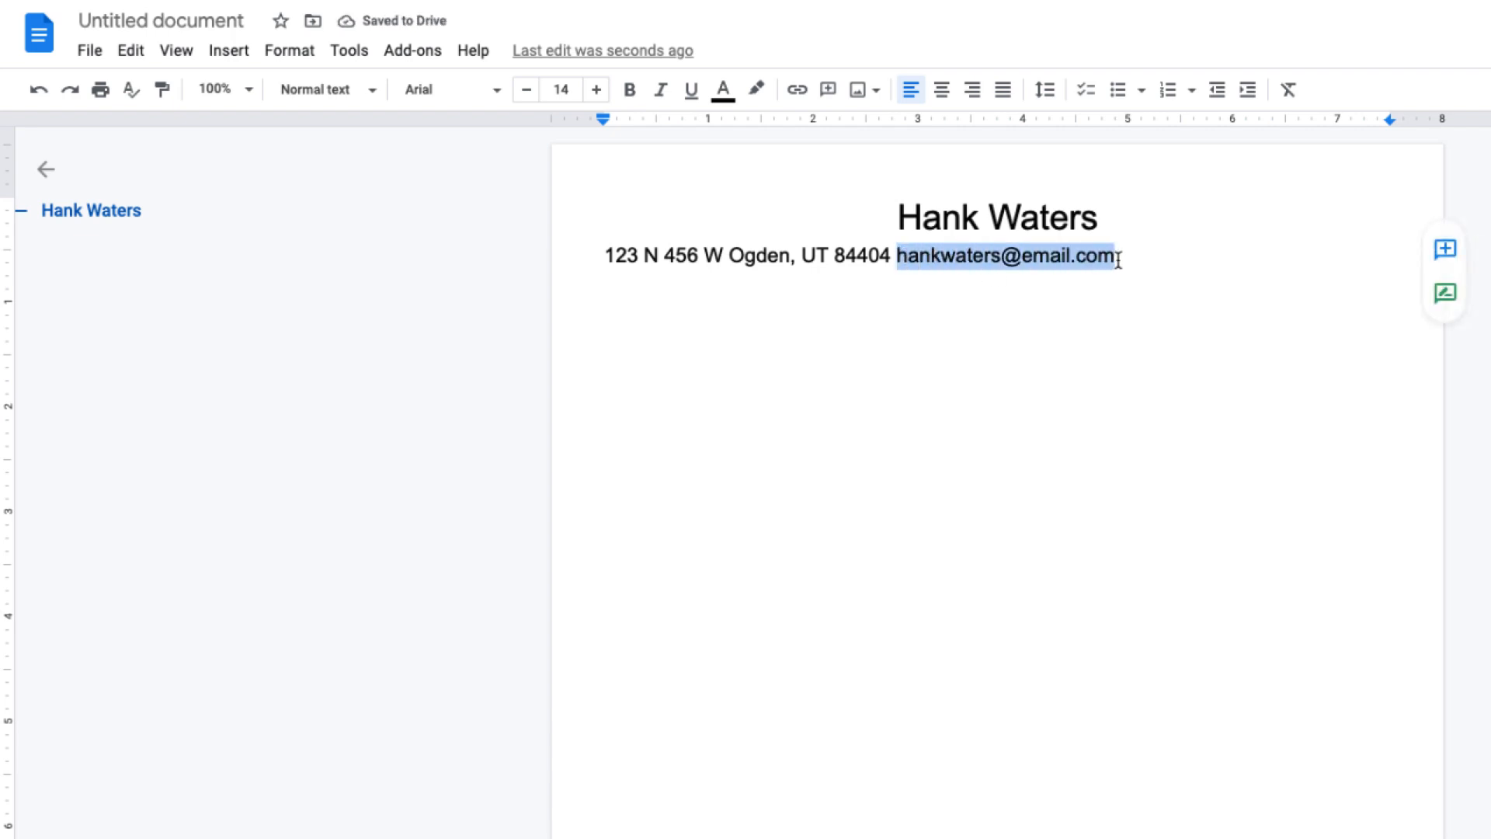
right_click(1286, 124)
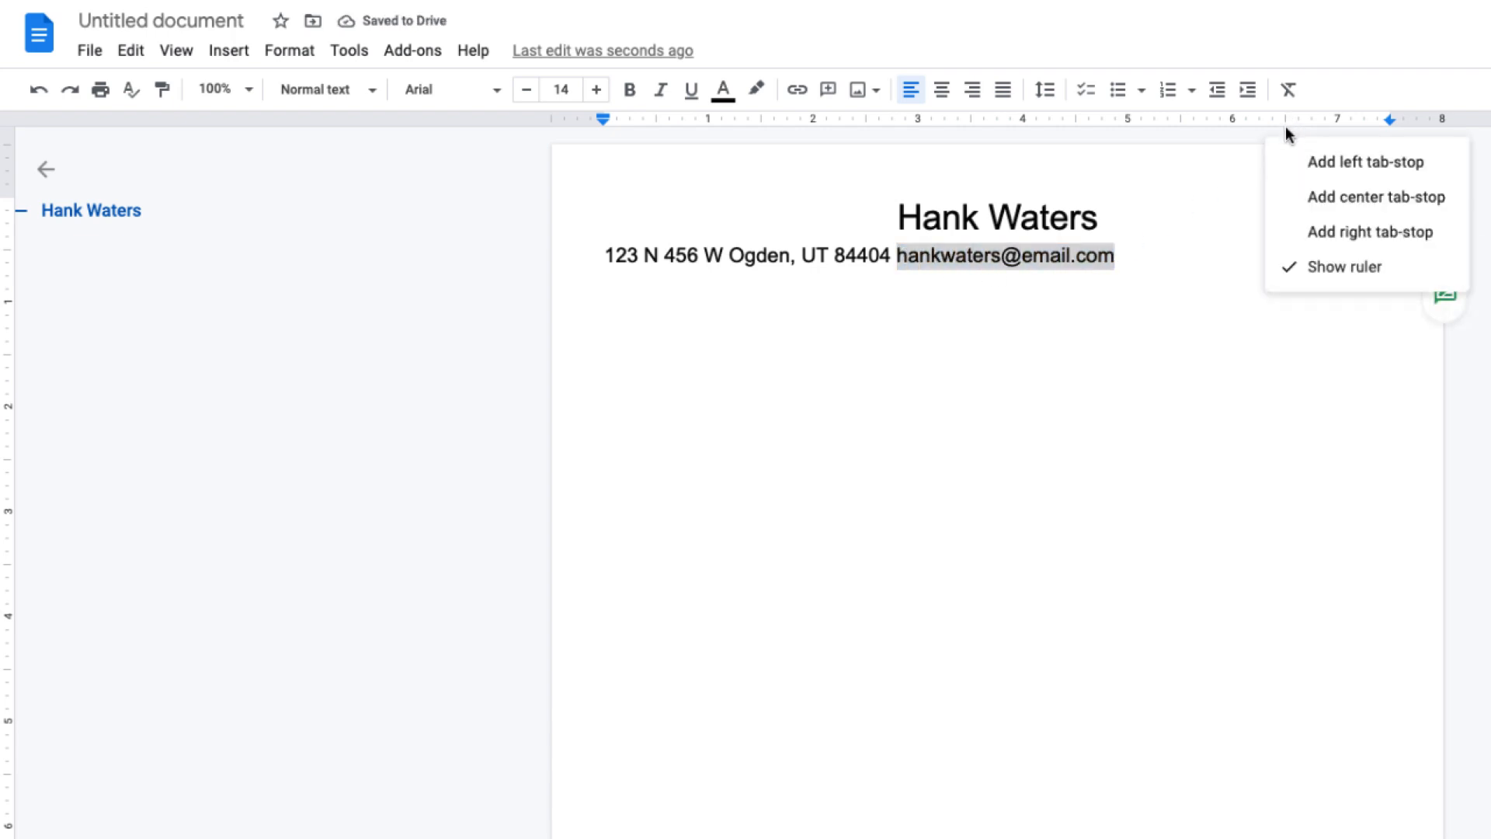
click(1321, 230)
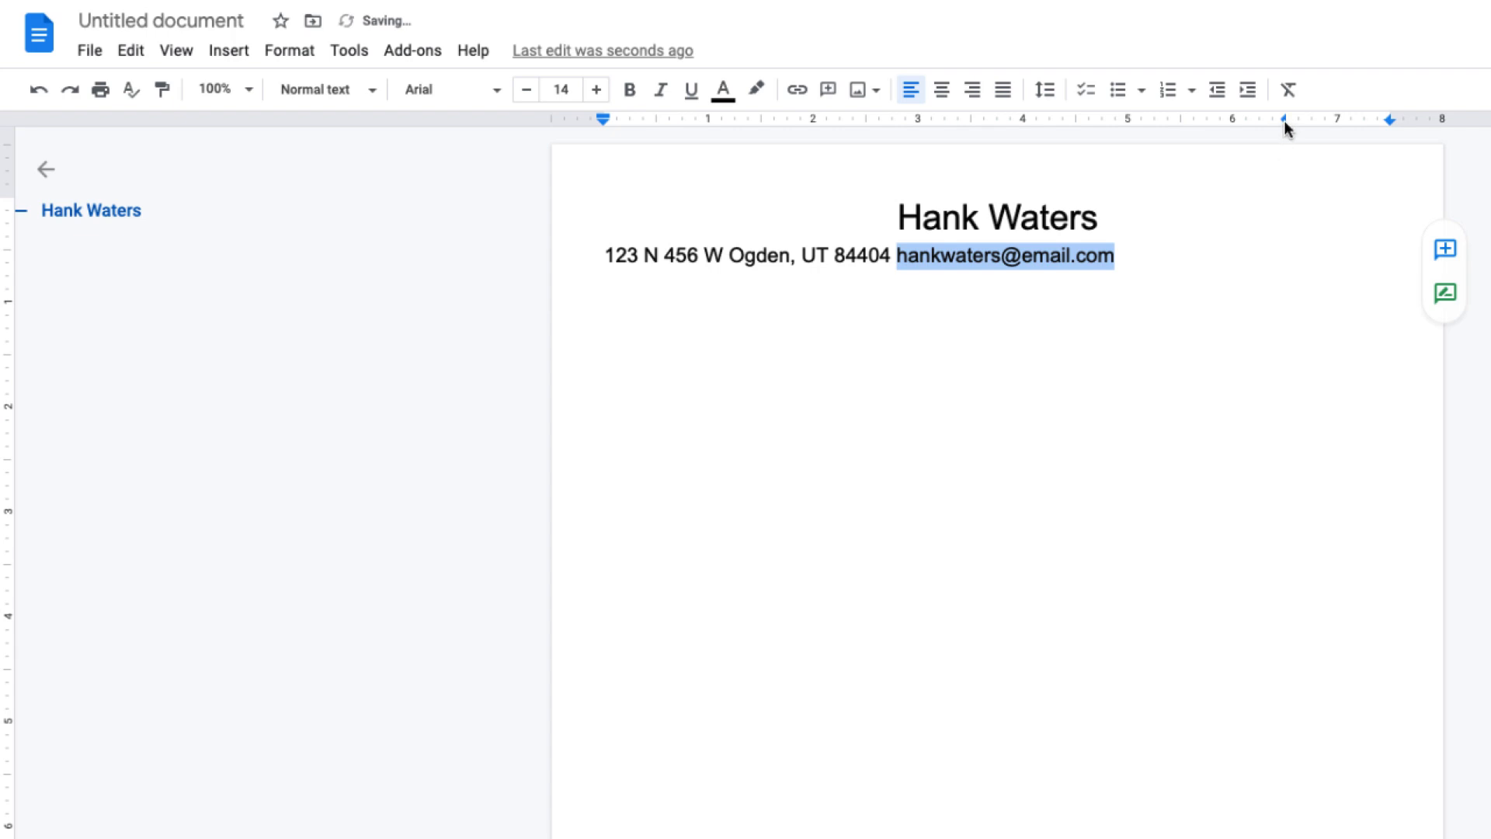
mouse_move(1284, 124)
mouse_down()
mouse_move(1388, 112)
mouse_move(1344, 143)
mouse_up()
click(899, 257)
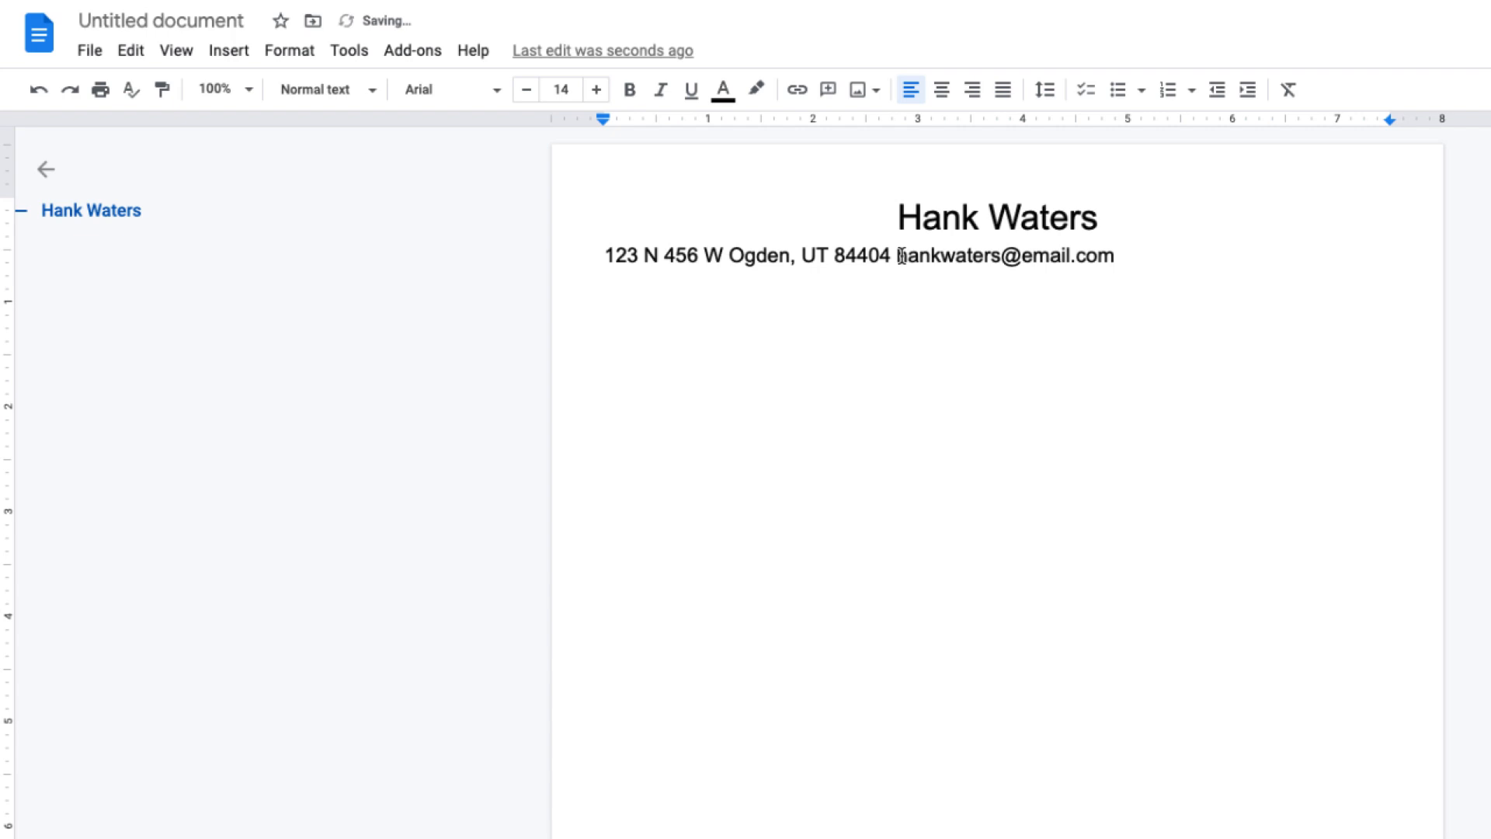
key(Tab)
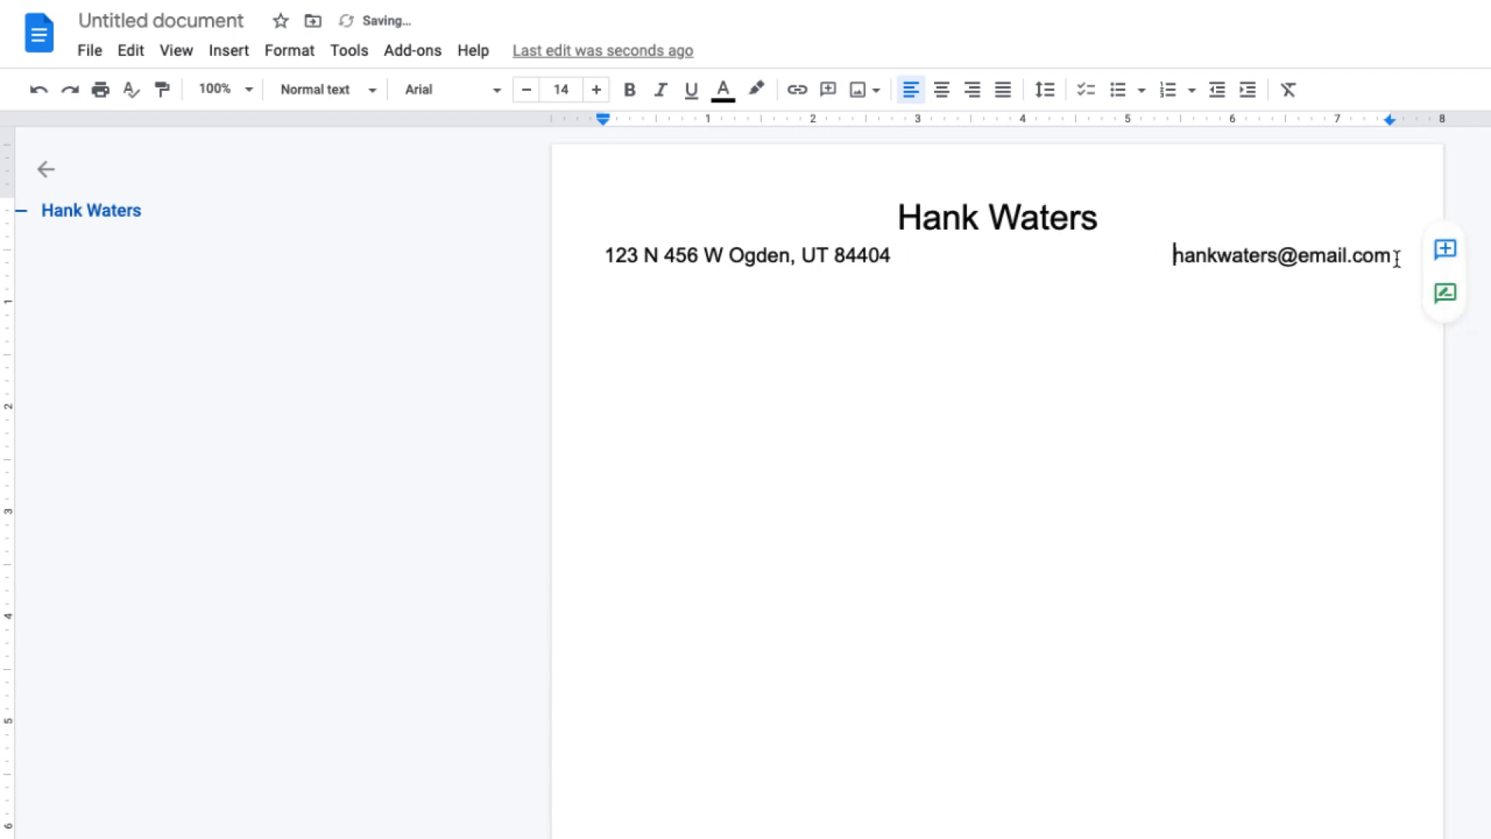
click(1393, 258)
key(Return)
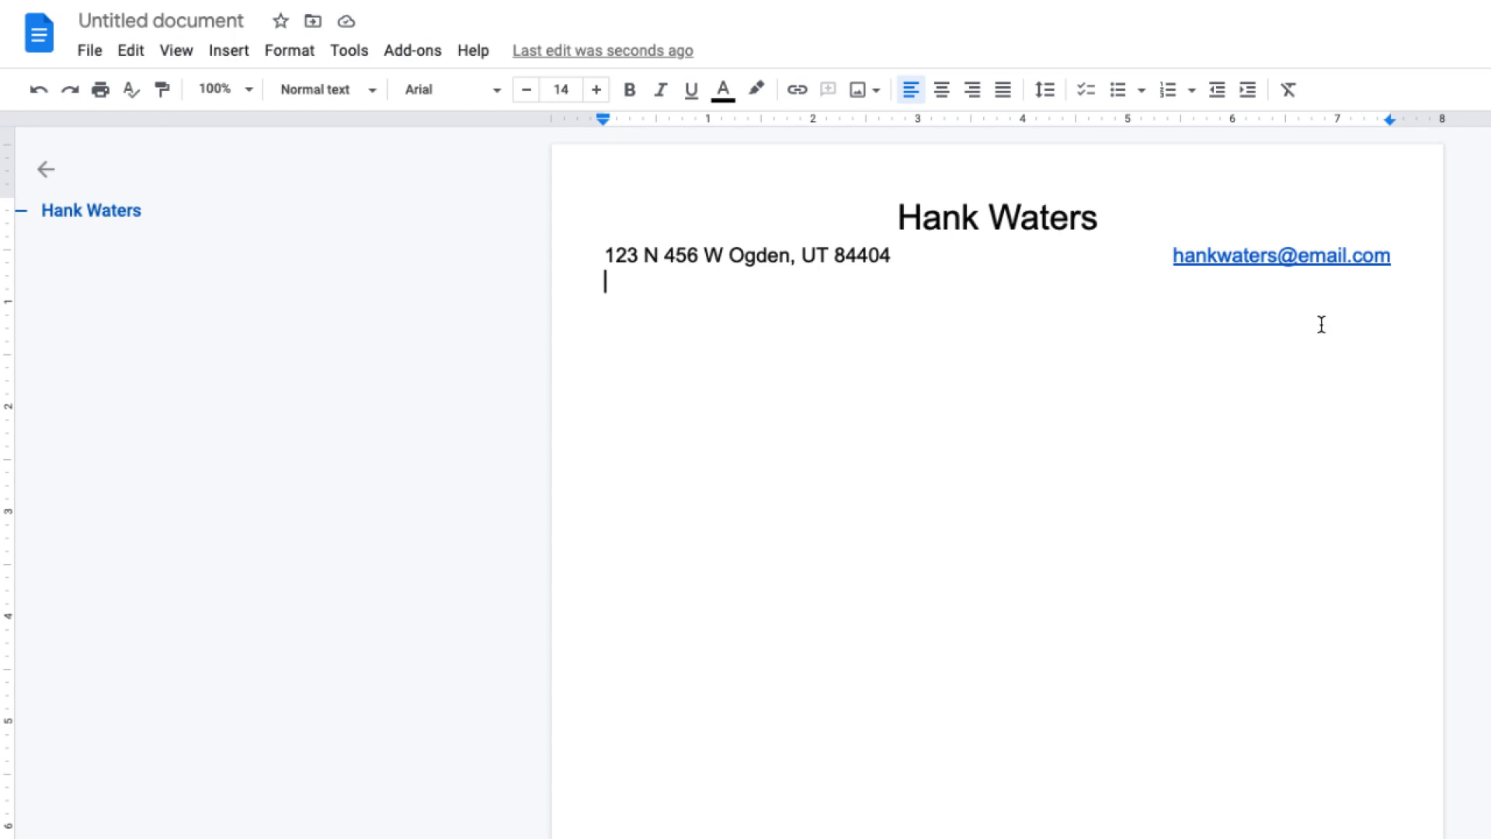
Remove the e-mail hyperlink, then add a line with the phone number left and LinkedIn URL right.
right_click(1295, 258)
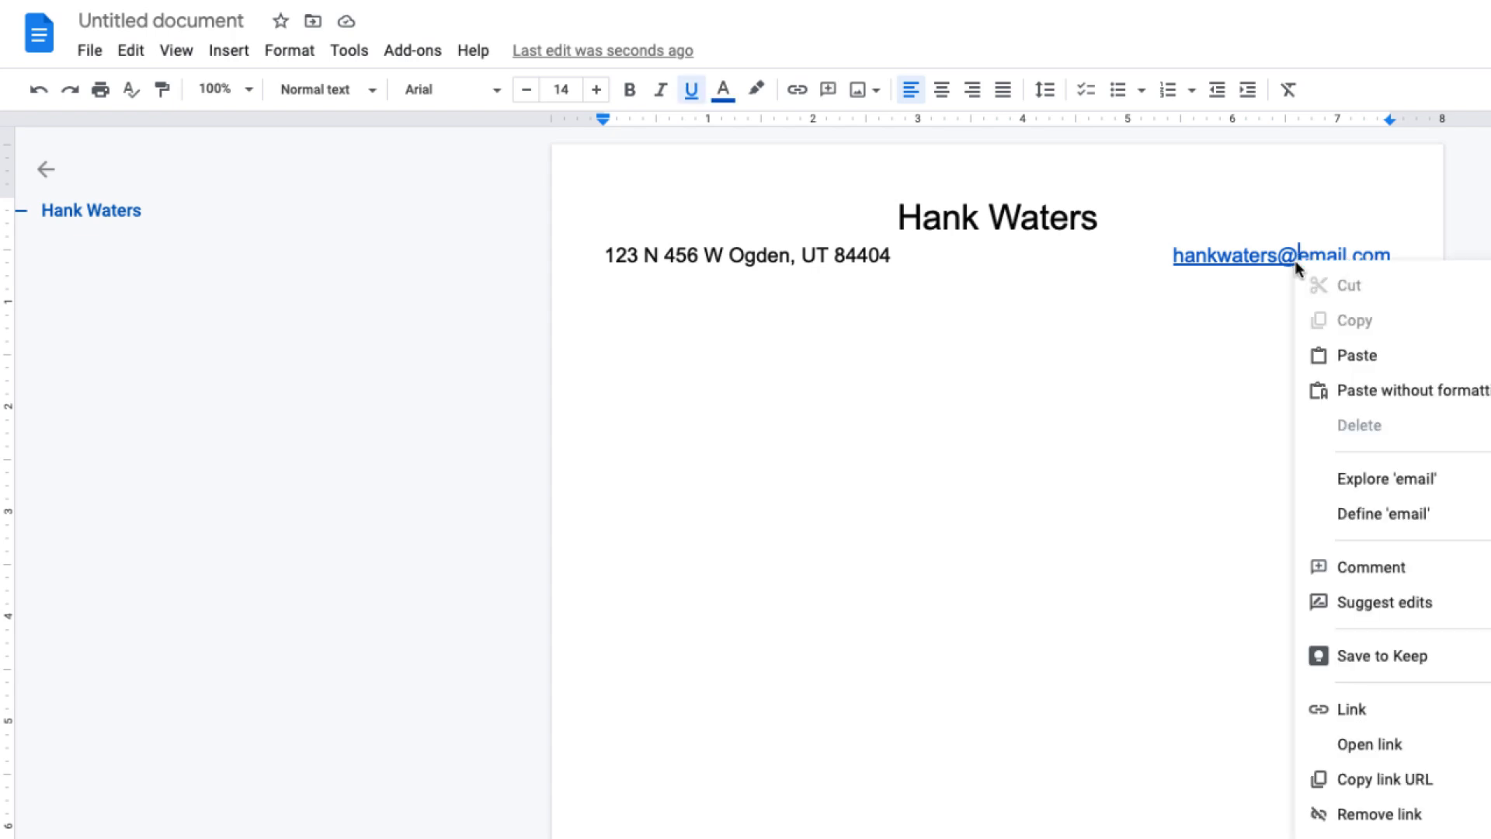
click(1365, 812)
click(749, 298)
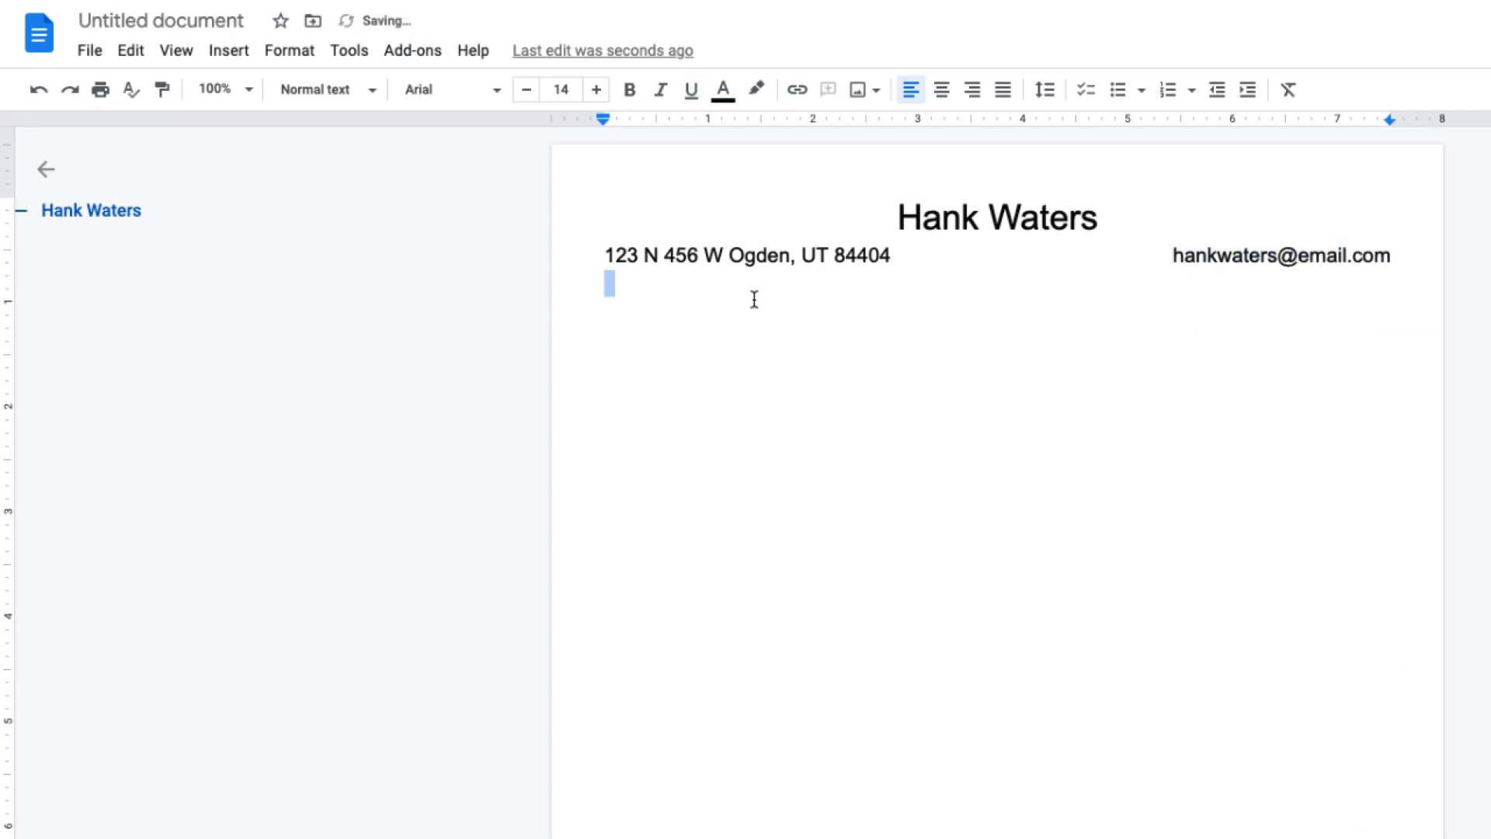
text((801) 123-45)
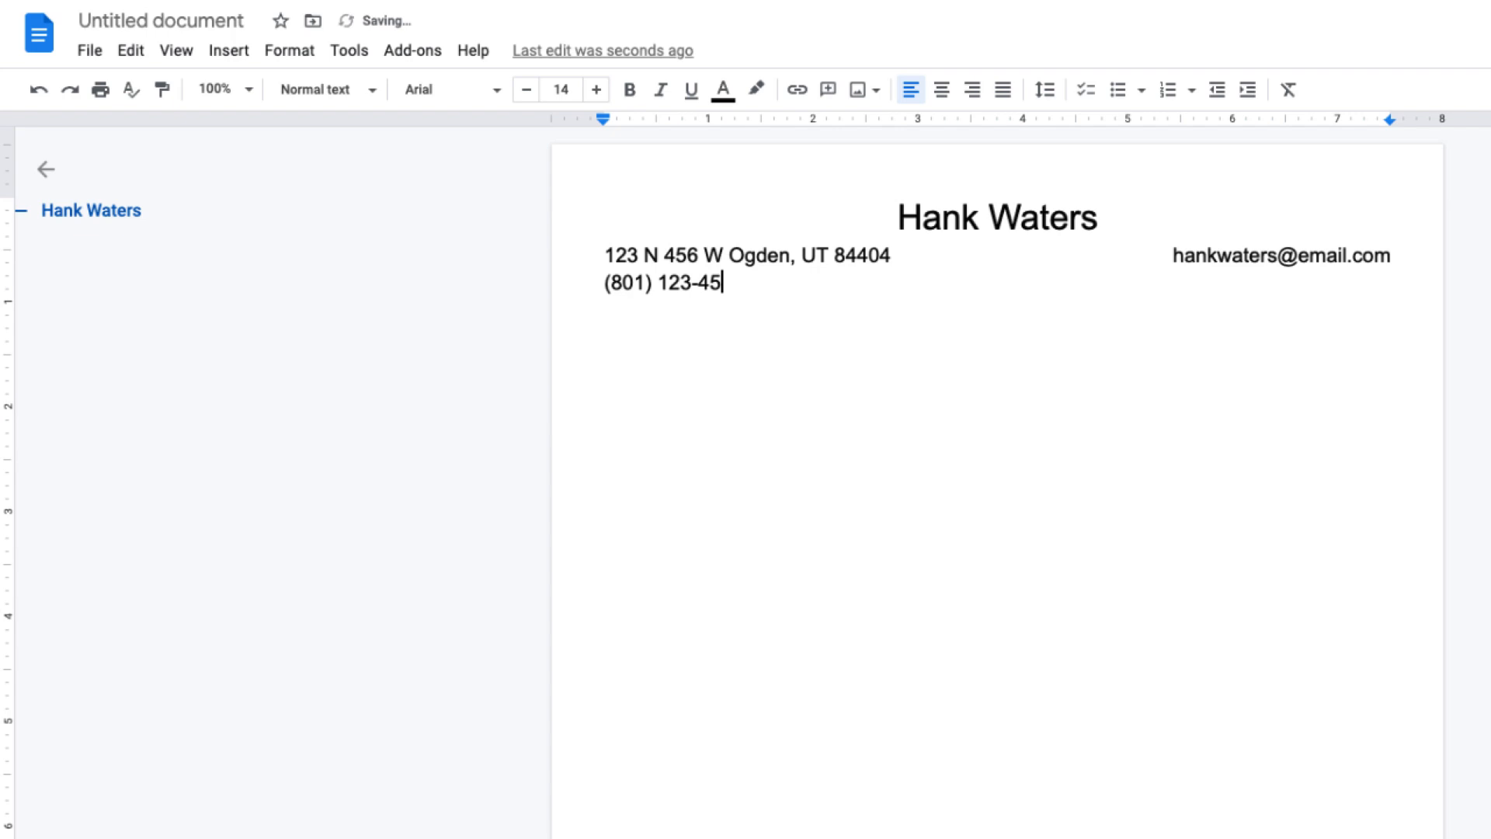
text(XX	linkedin.com)
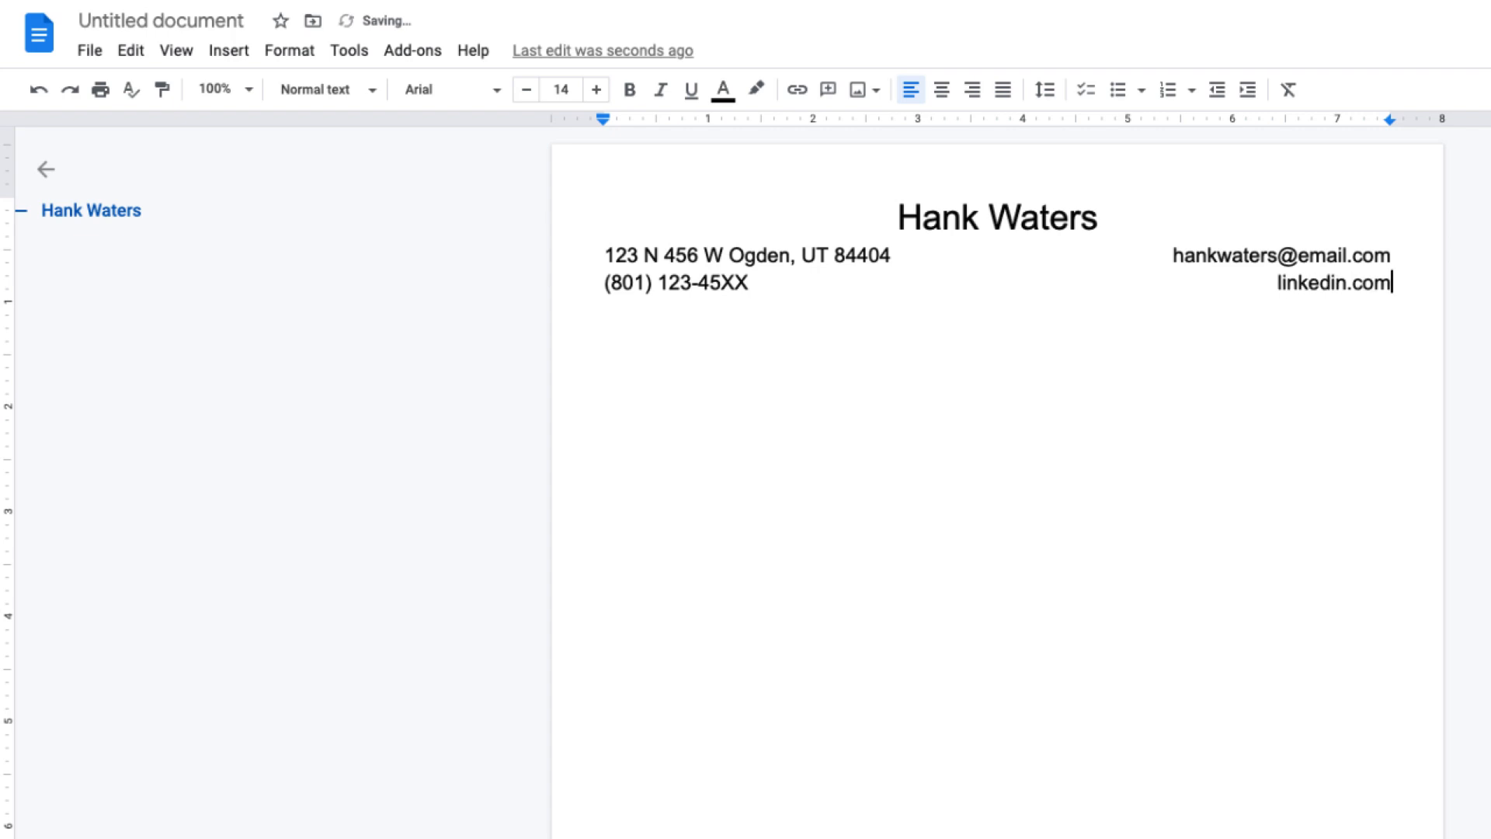
text(/in)
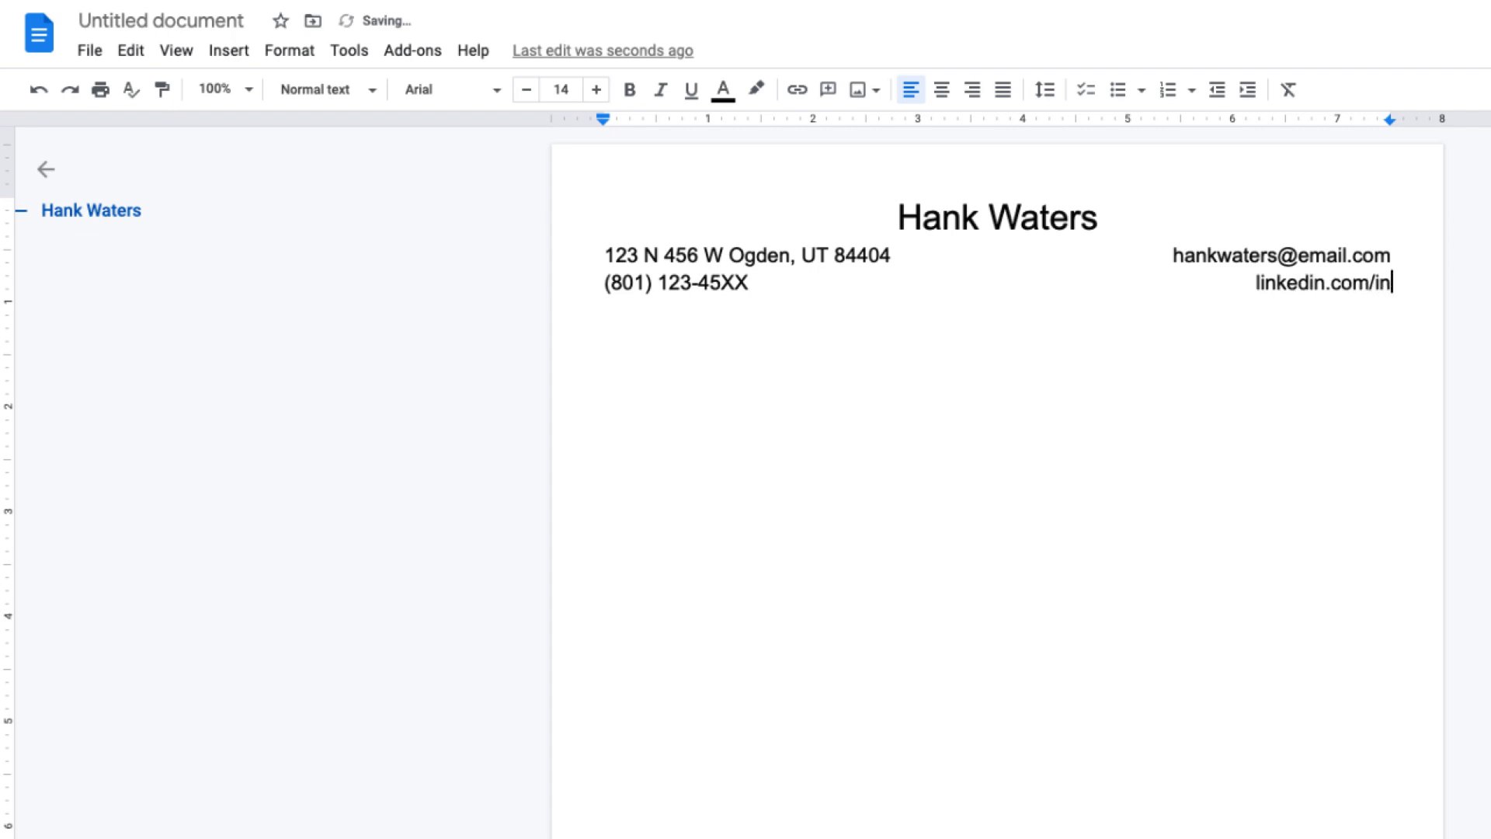
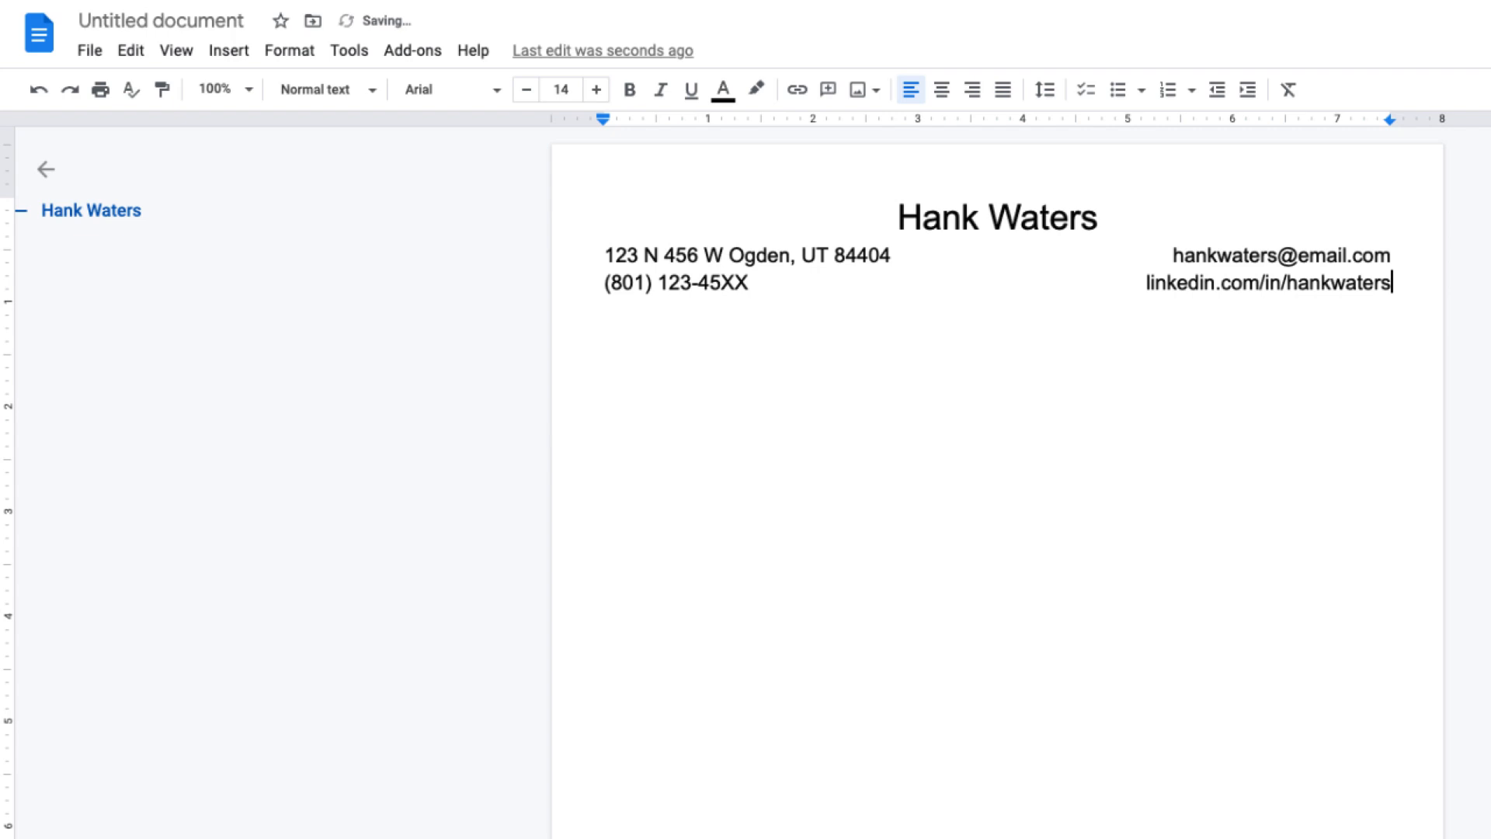
key(Return)
Insert a horizontal line beneath the phone and LinkedIn line.
click(1401, 284)
click(230, 52)
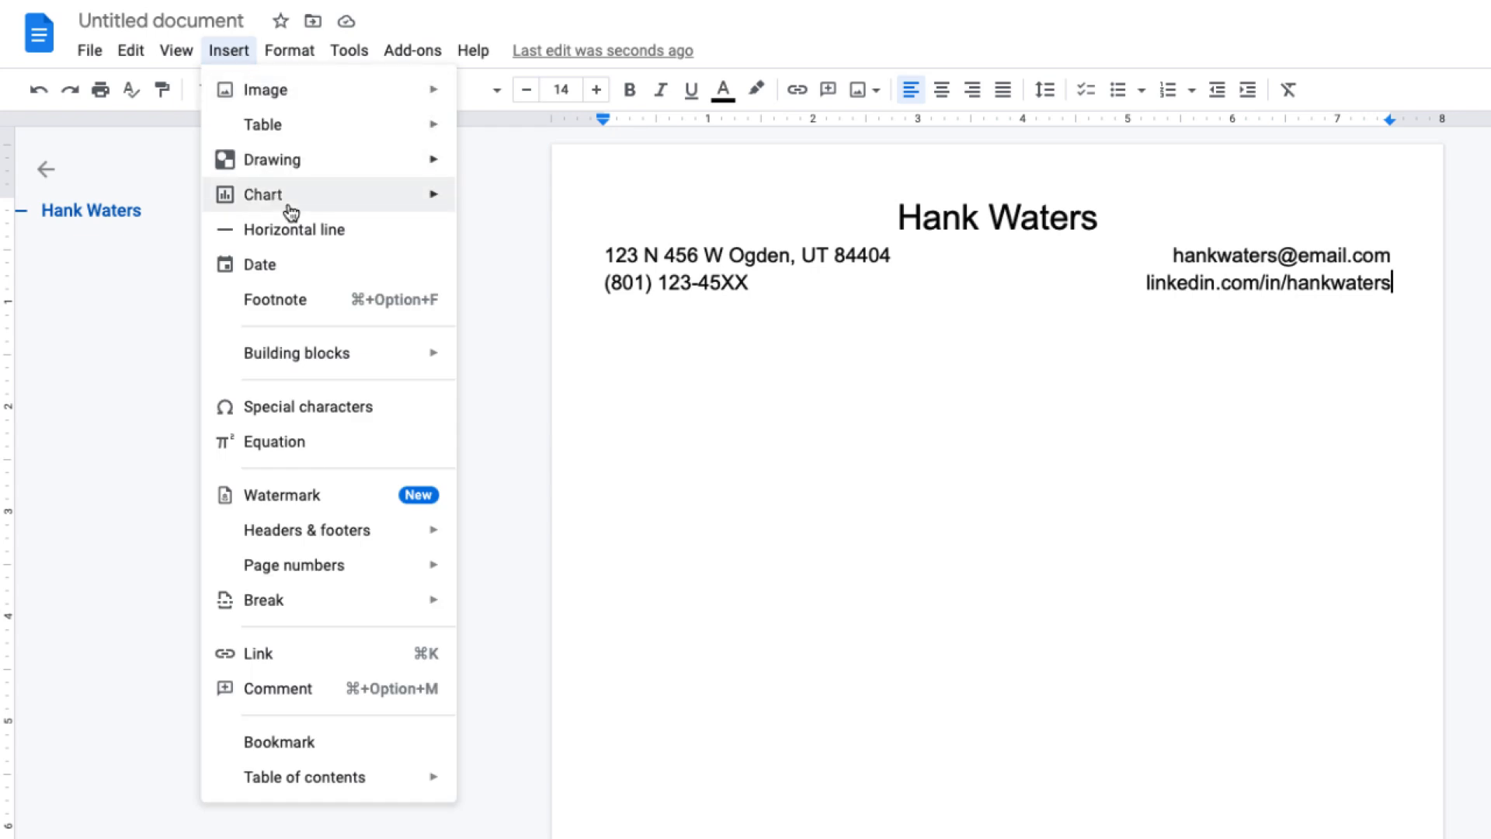
click(315, 232)
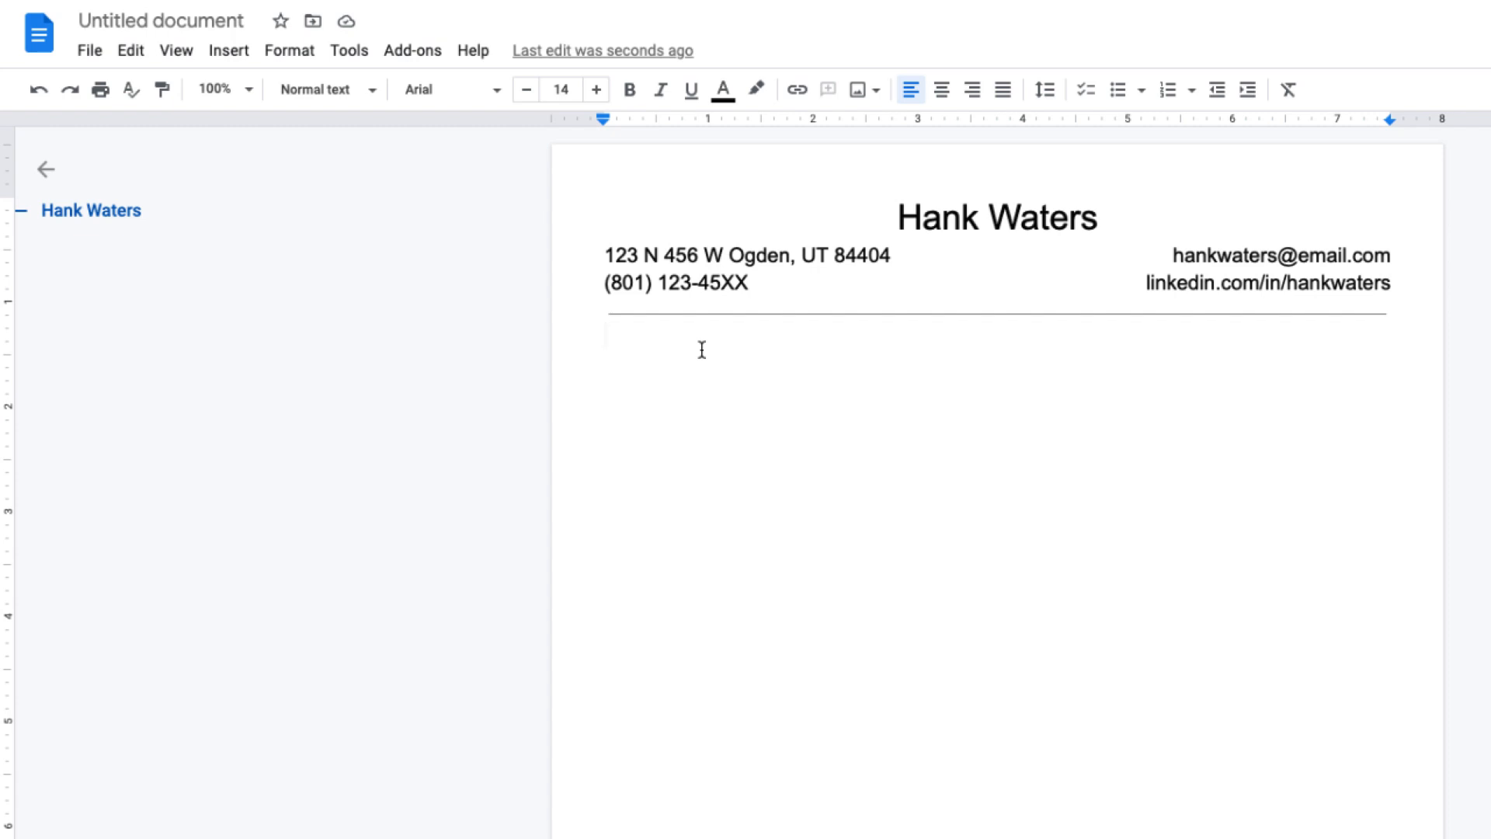
Type the recipient's name, 'Human Resource Manager', 'Customized Lifesavers, Inc.' and postal address on separate lines.
key(Return)
text(Miss Bea Haven)
key(Return)
text(Human )
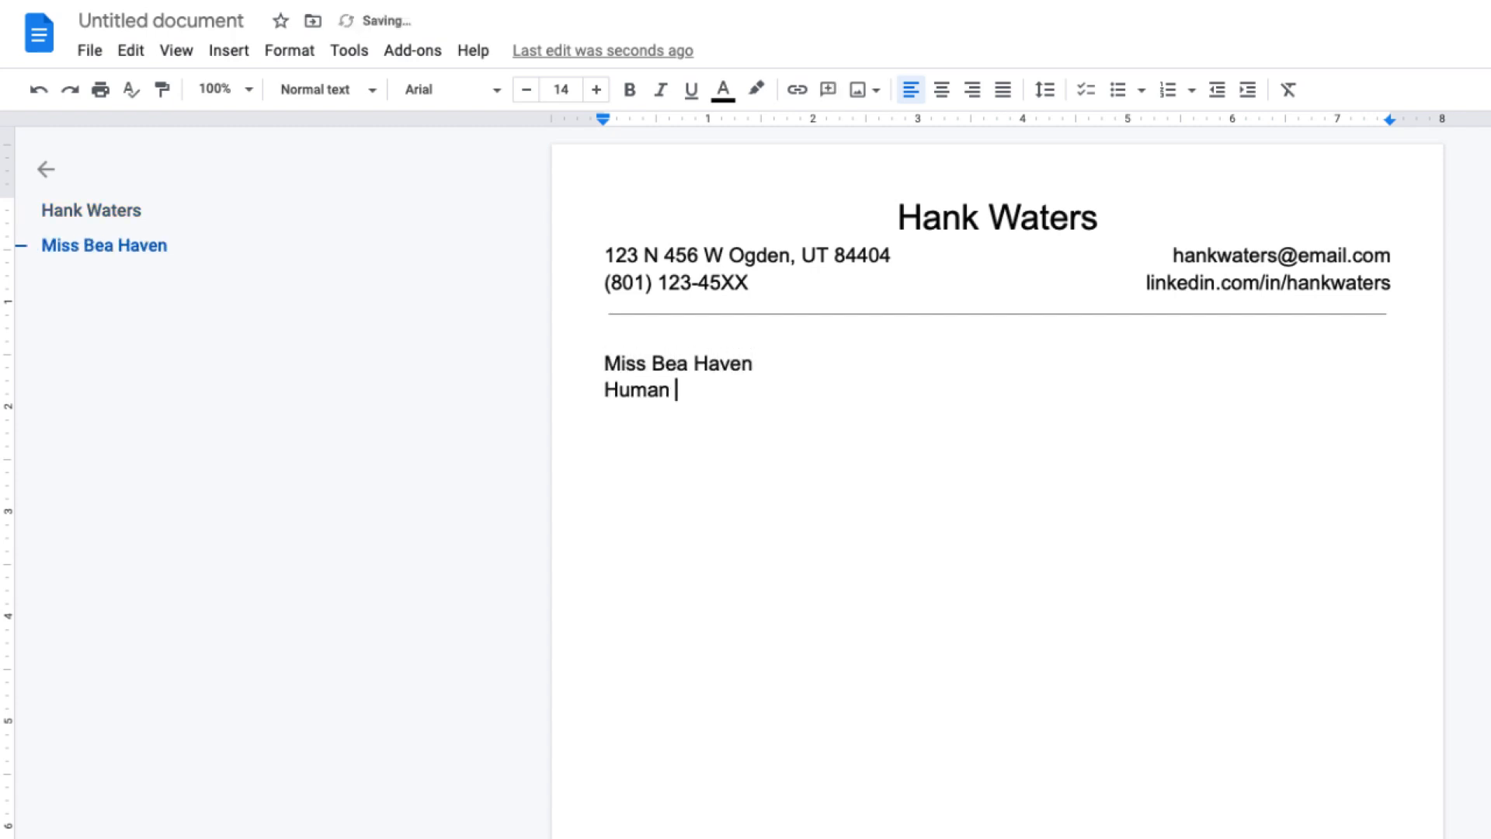
text(Resource Manager)
key(Return)
text(Customi)
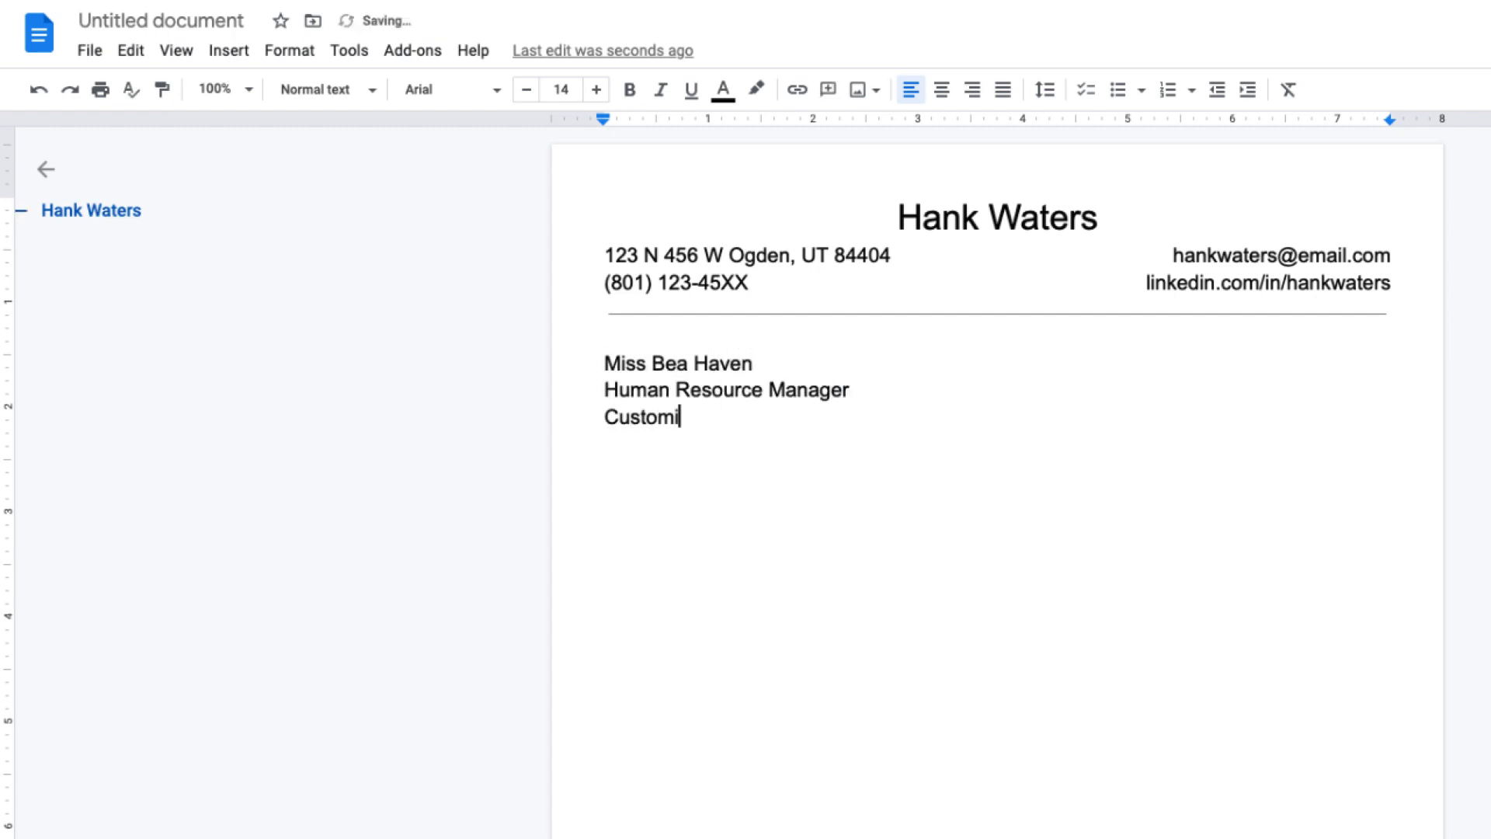
text(zed Lifesavers, Inc.)
key(Return)
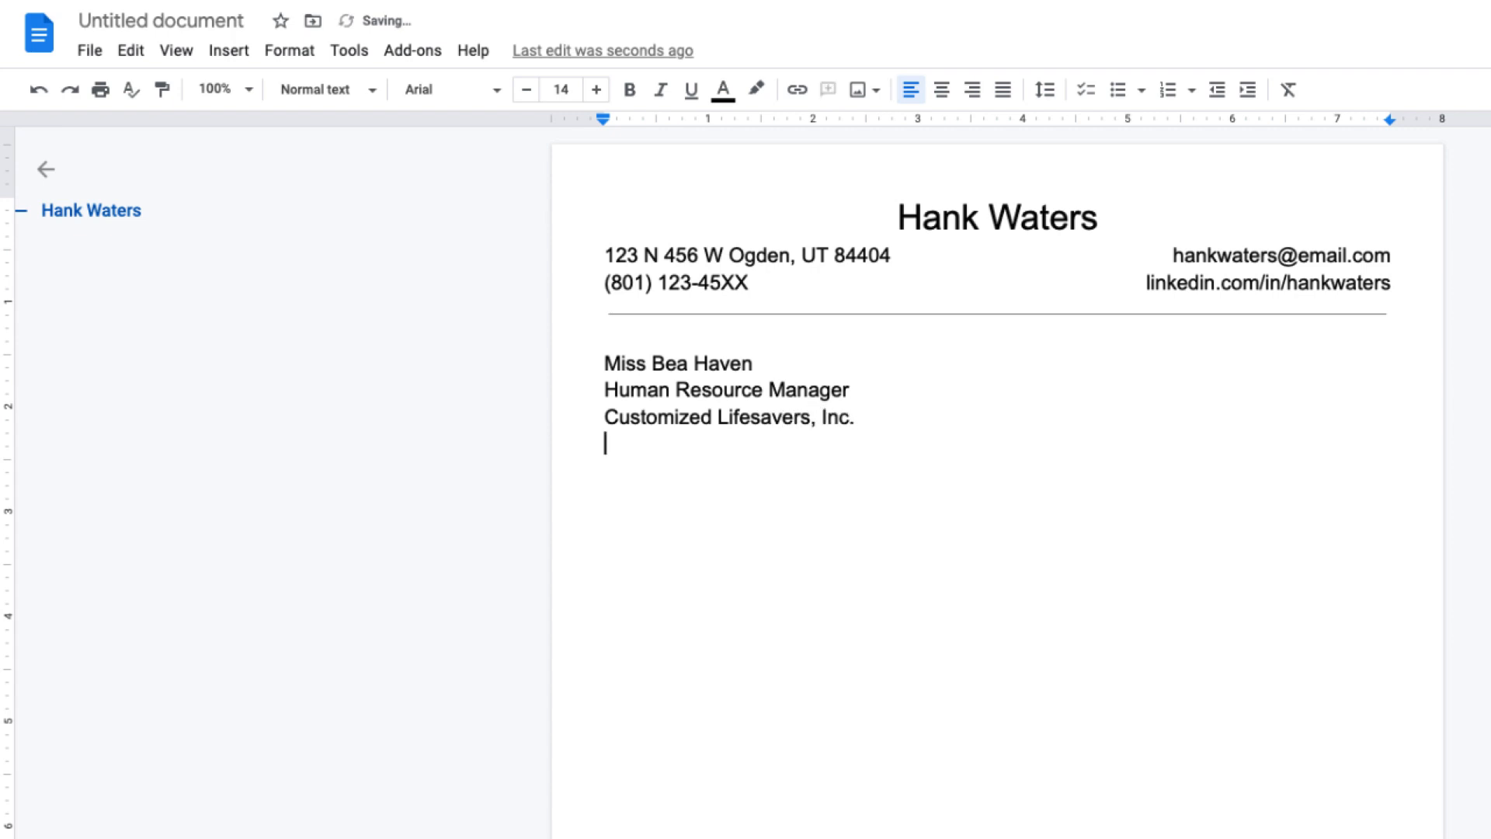
text(Seashell Dr.)
key(Return)
text(Seash)
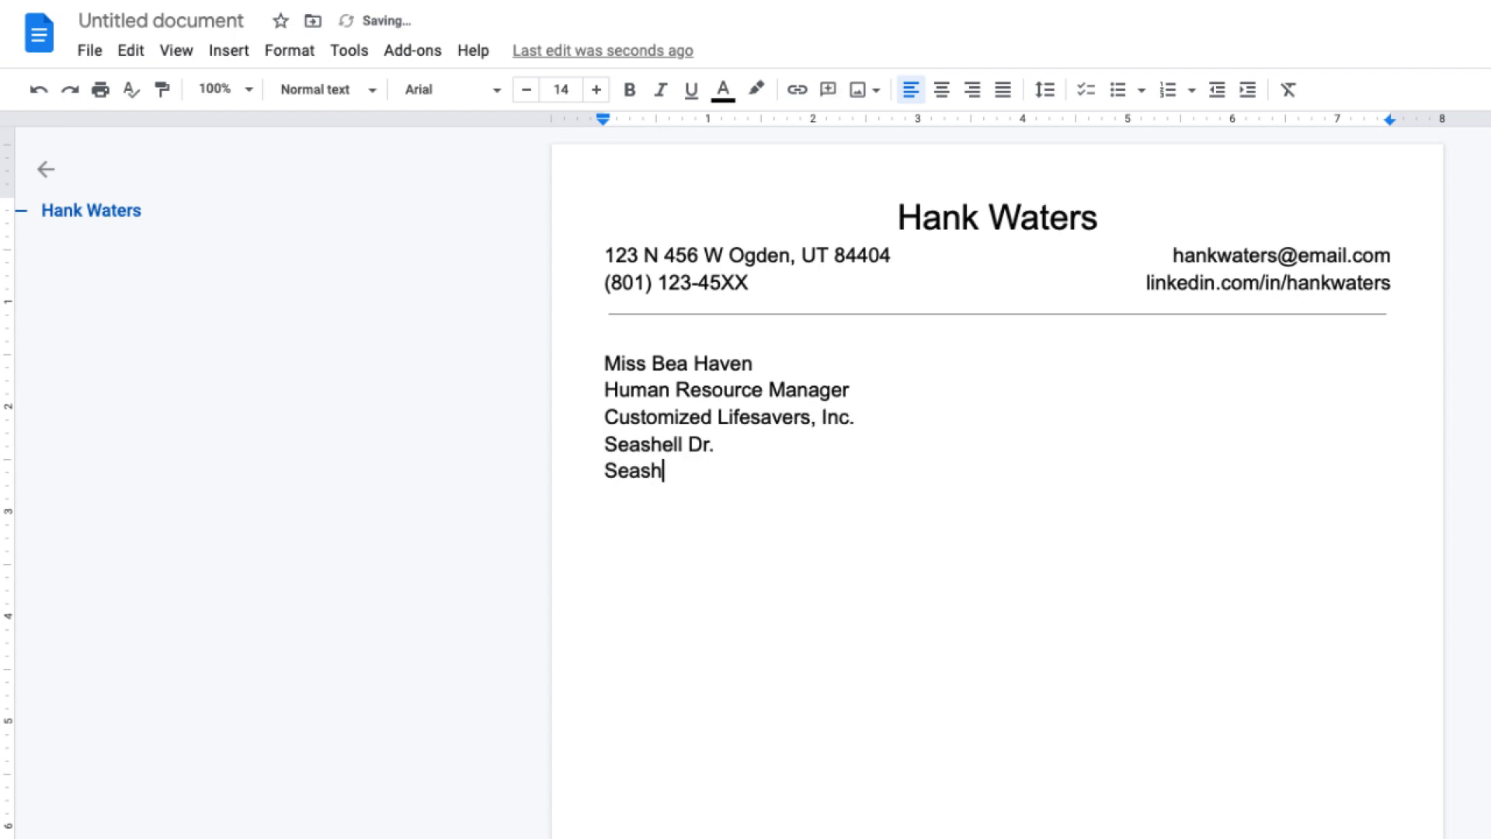
text(ore, FL 14587)
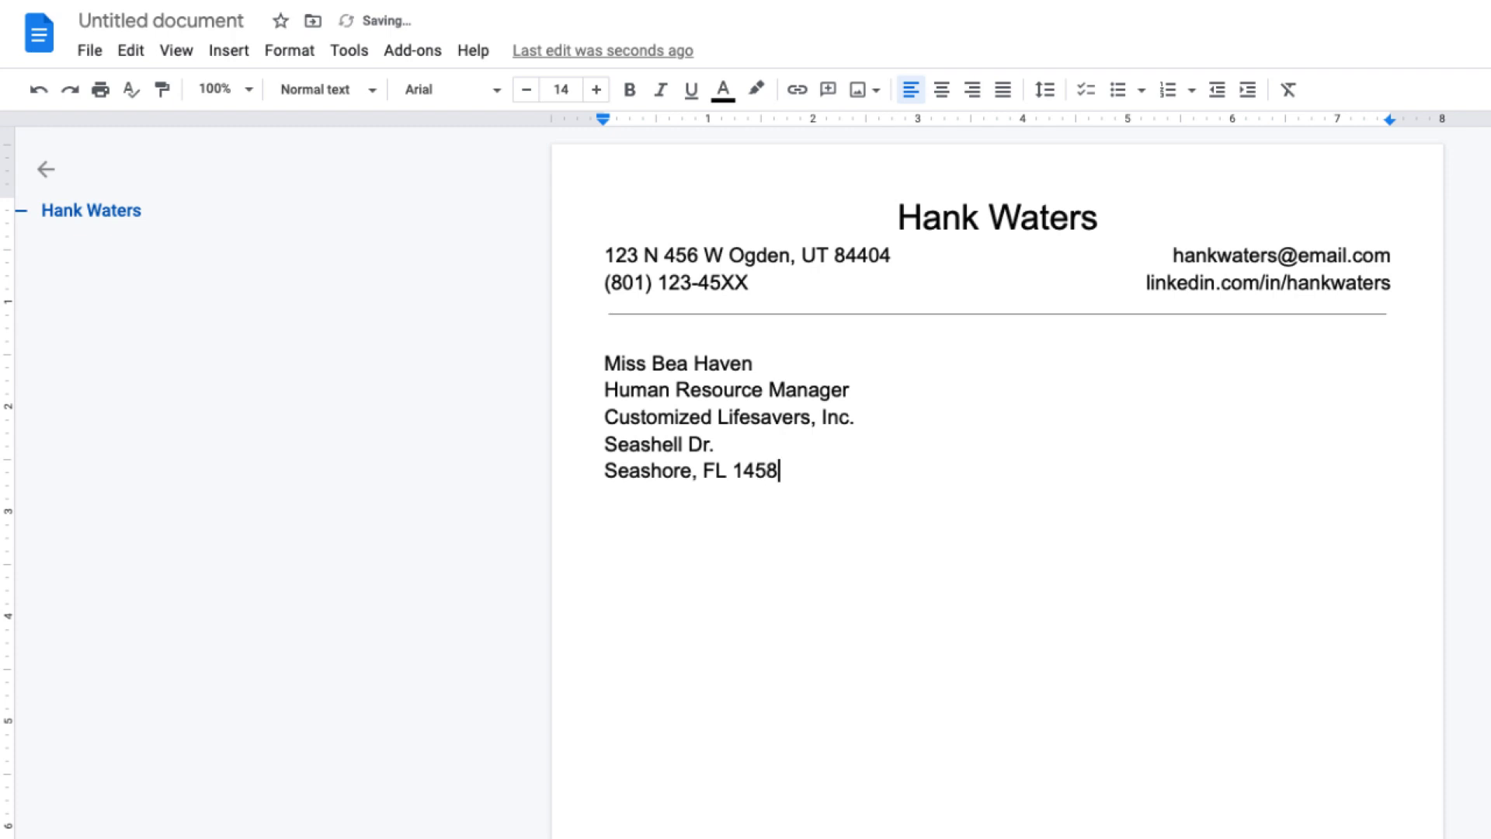
Leave a blank line and add the salutation addressing the recipient by name.
key(Return)
key(Return)
text(Dear Miss Haven,)
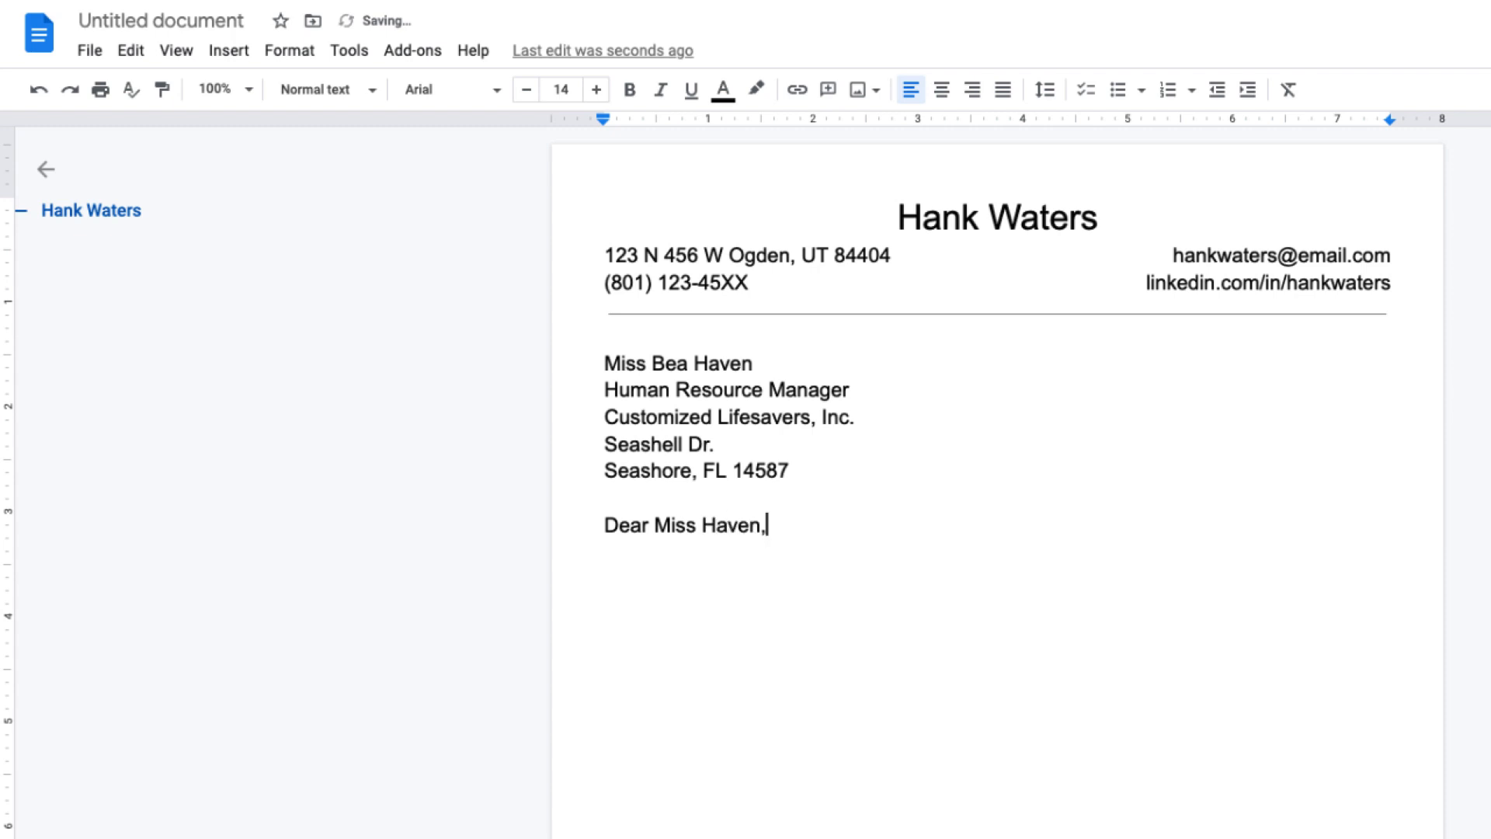
key(Return)
key(Return)
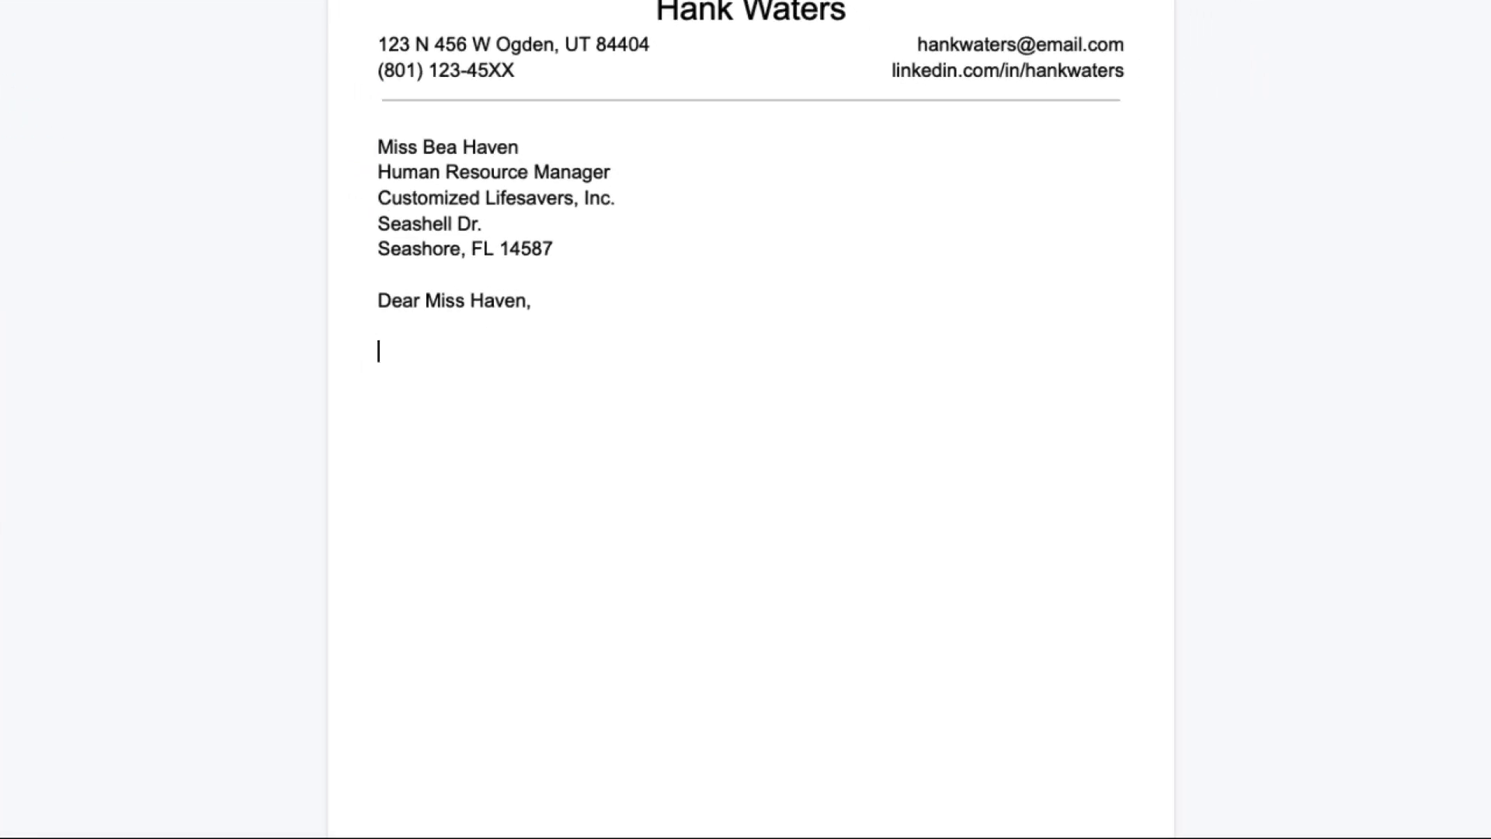
Write the first two body paragraphs about the Marketing Specialist position and the Communications degree.
text(I was excited to learn about the Marketing Specialist position at Customized Life)
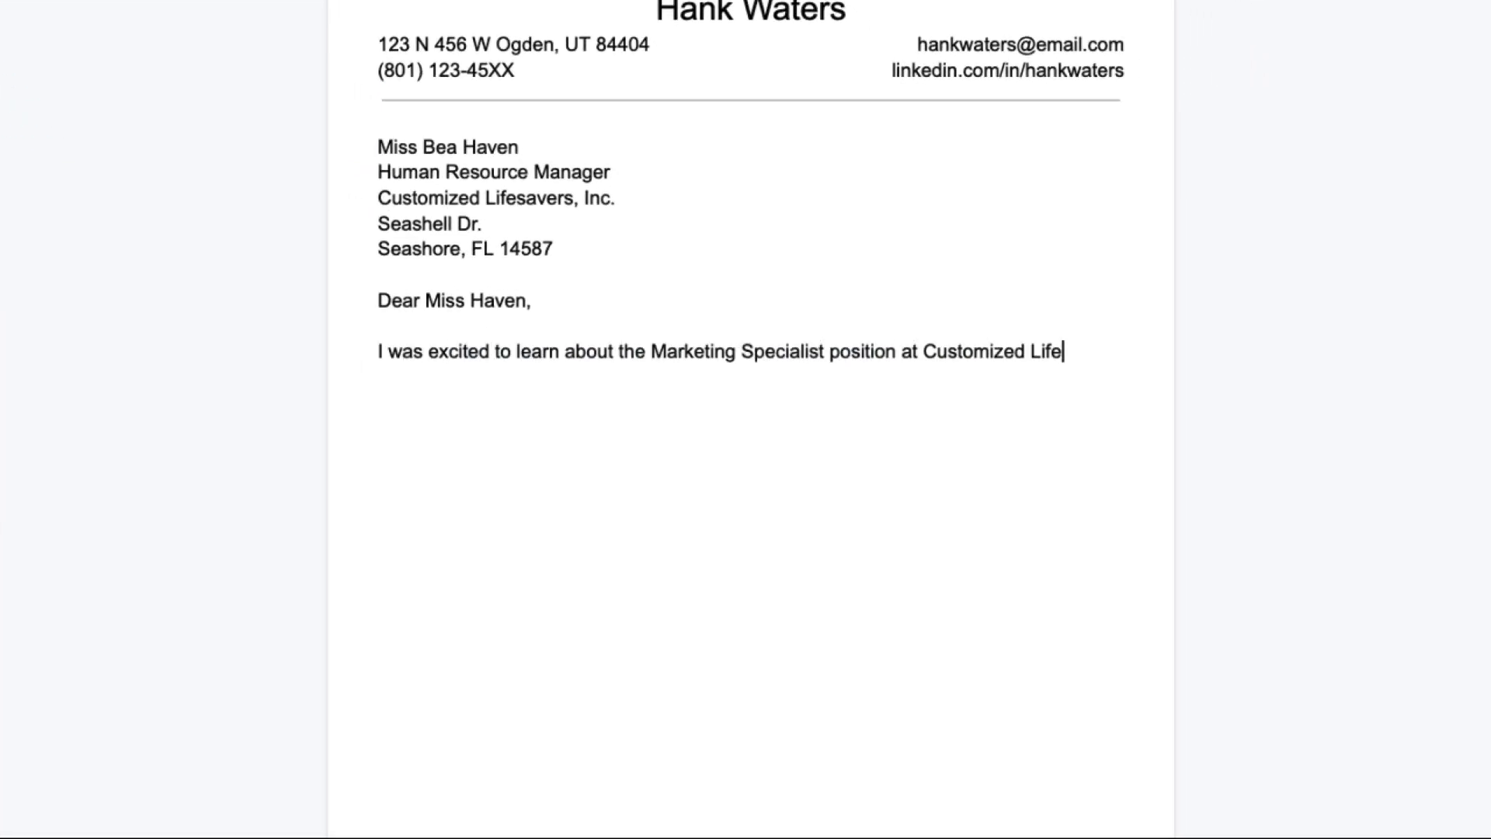
text(savers, Inc., which I found through the Wildcat Handshake program at Weber State University. In addition to meeting your minimum requi)
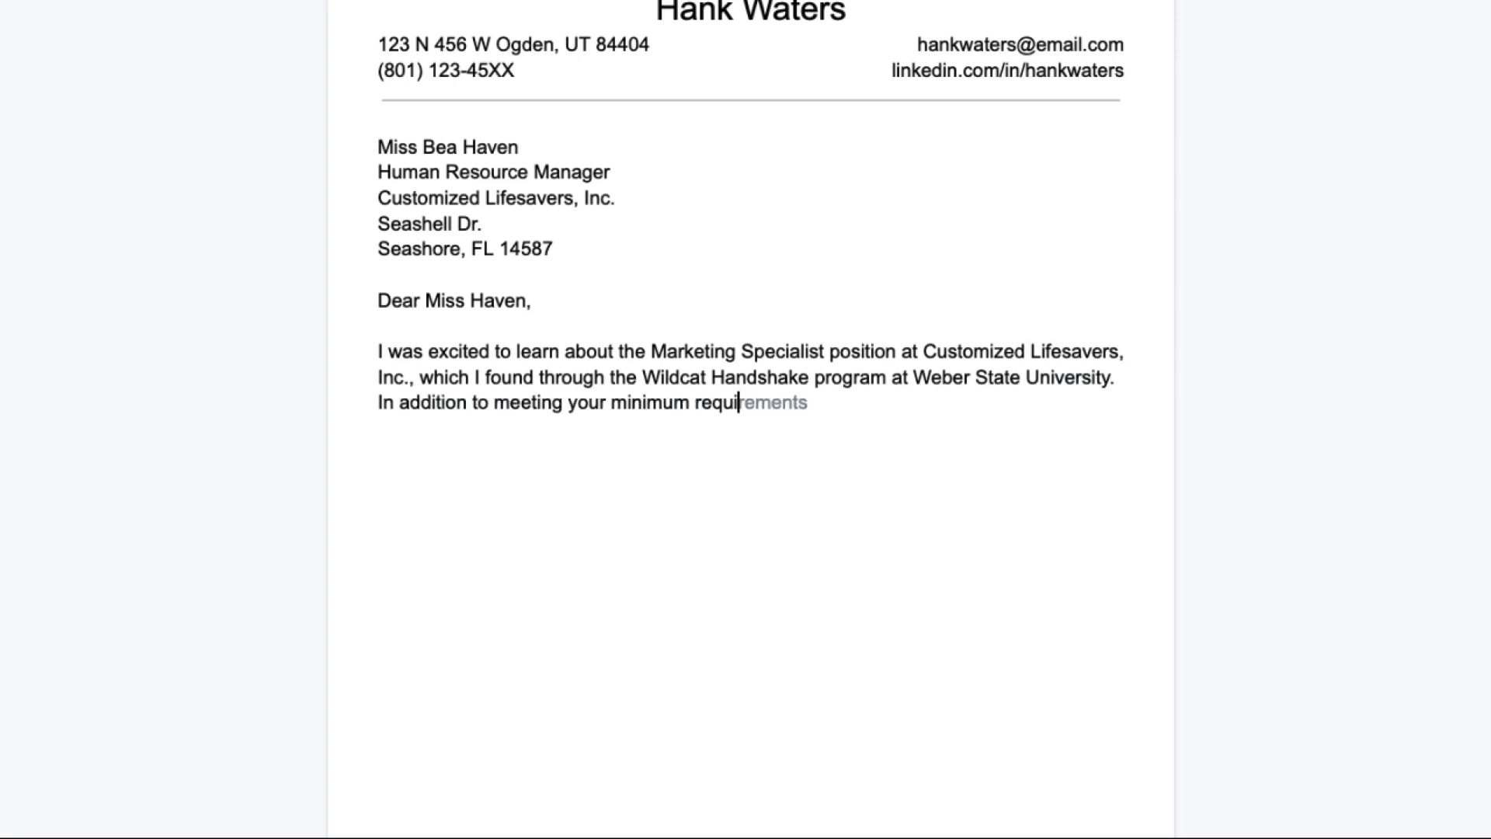
text(rements, I also speak fluent Spanish and have relevant hands-on experience in digital marketing. I welcome the opportunity to apply my skills in your organization.)
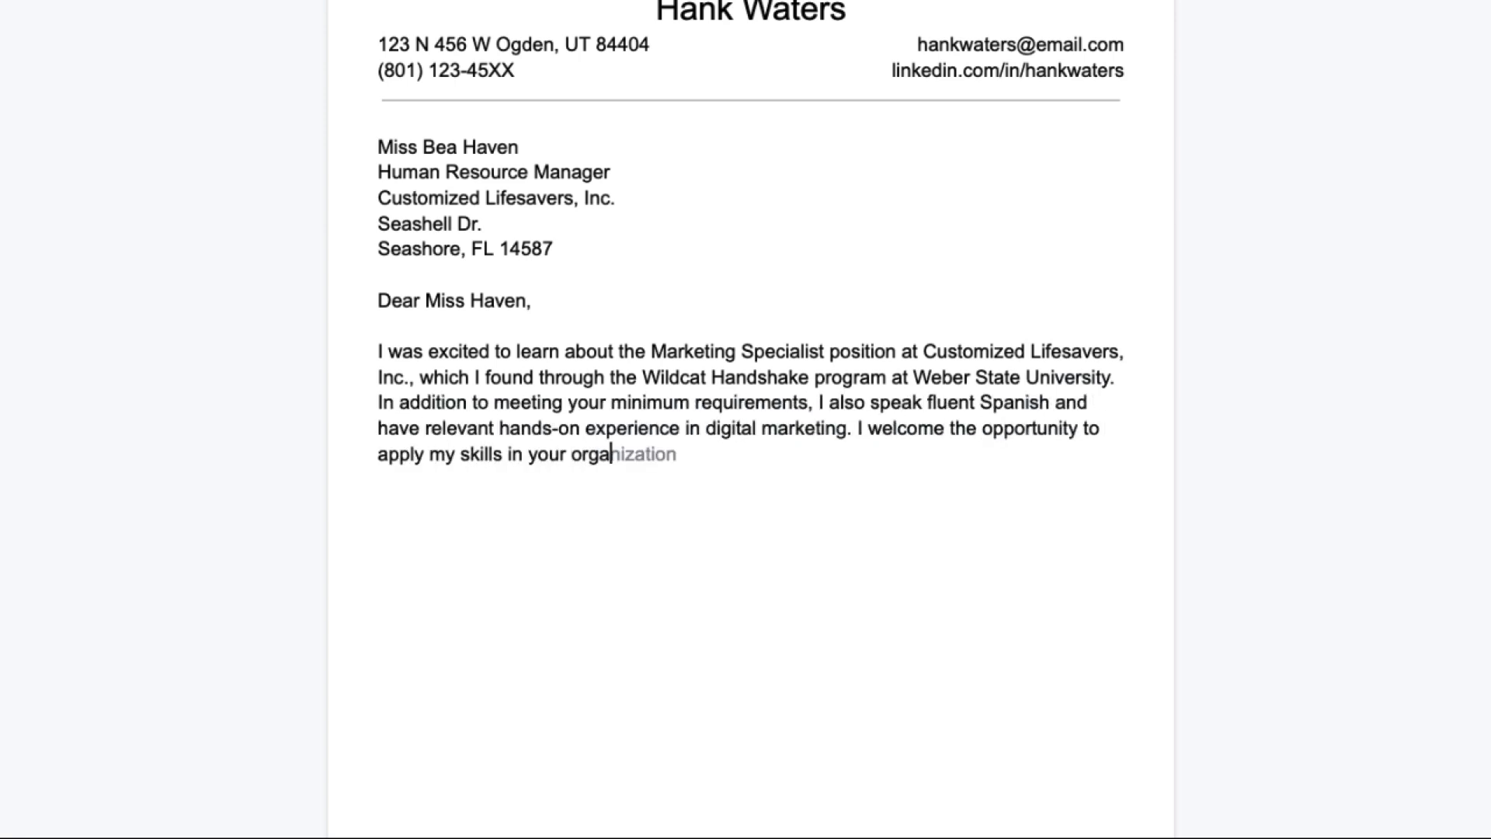
key(Return)
key(Return)
text(As you can see from my resume, I will be graduating with a Bachelor of Arts in Communication with an emphasis in P)
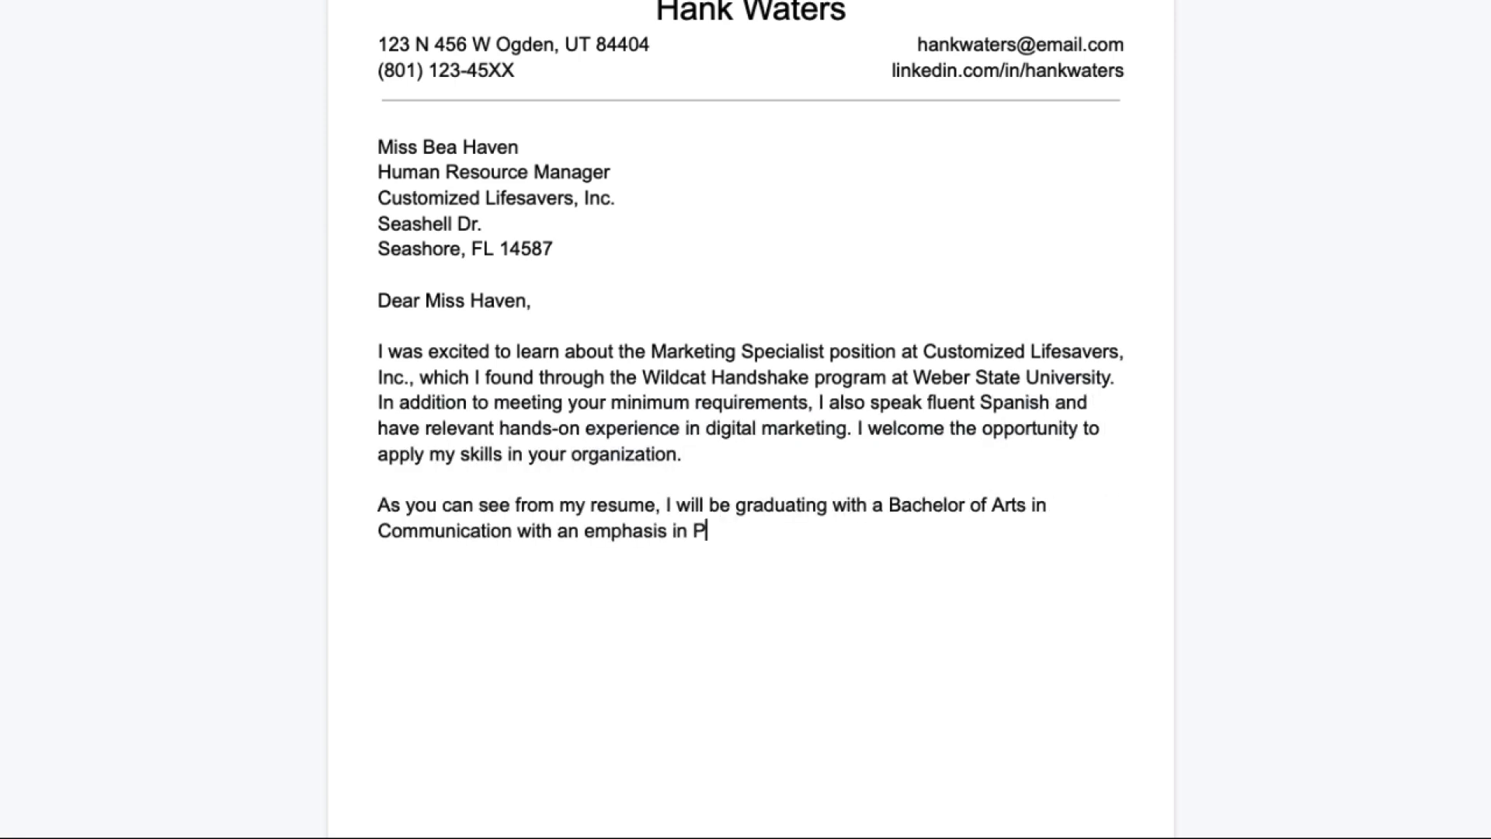
text(ublic Relations and Advertising from Weber State University. From my courses, I have obtained a strong understanding of marketing pri)
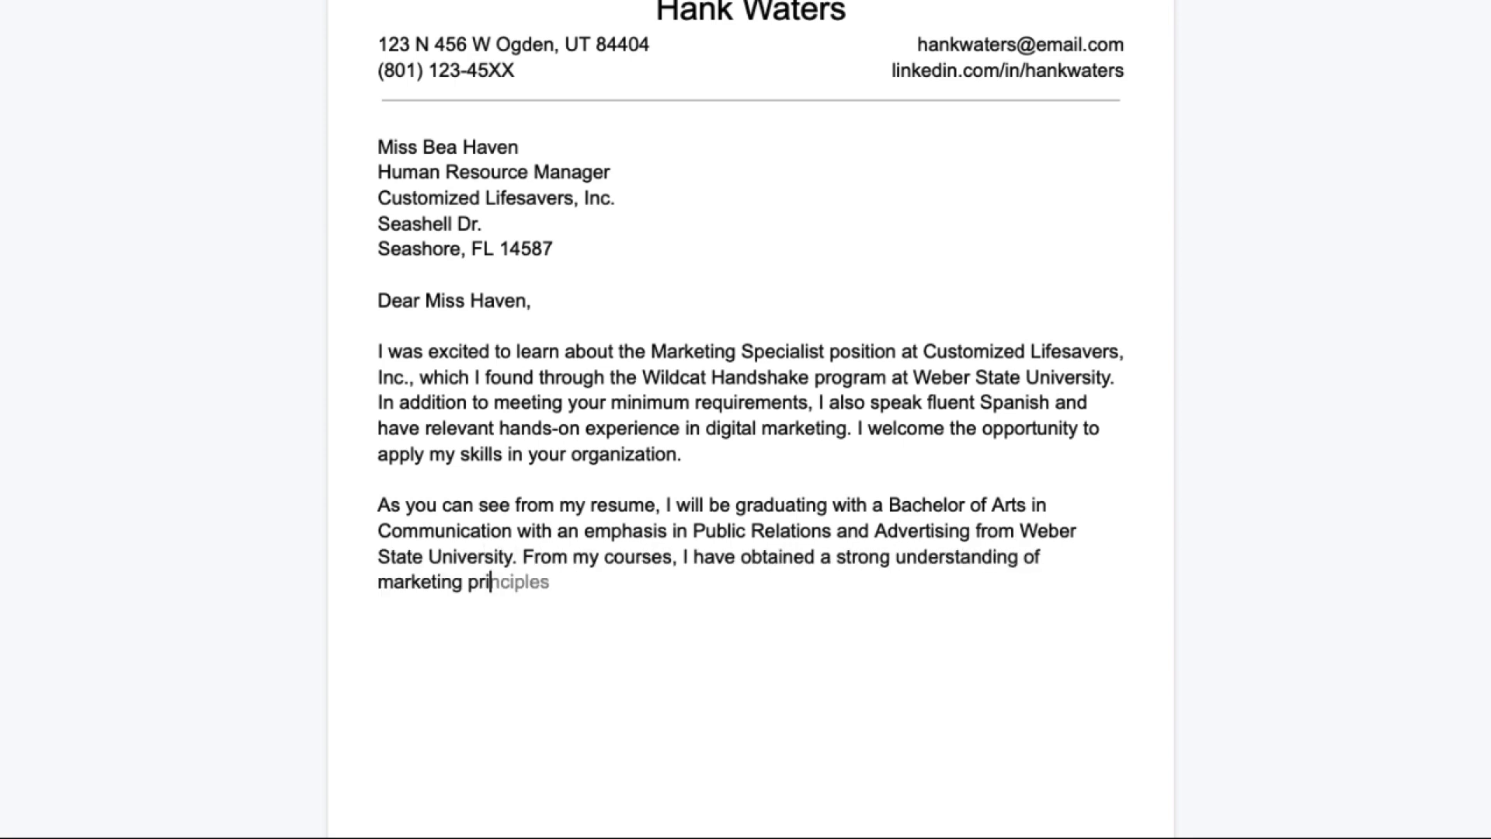
text(nciples, critical thinking skills, and the ability to work efficiently under pressure.)
Write the internship and closing paragraphs, ending with 'I look forward to hearing from you soon.'.
key(Return)
key(Return)
text(Currently, I am the Marketing Intern at Marine Paddle Boards, I)
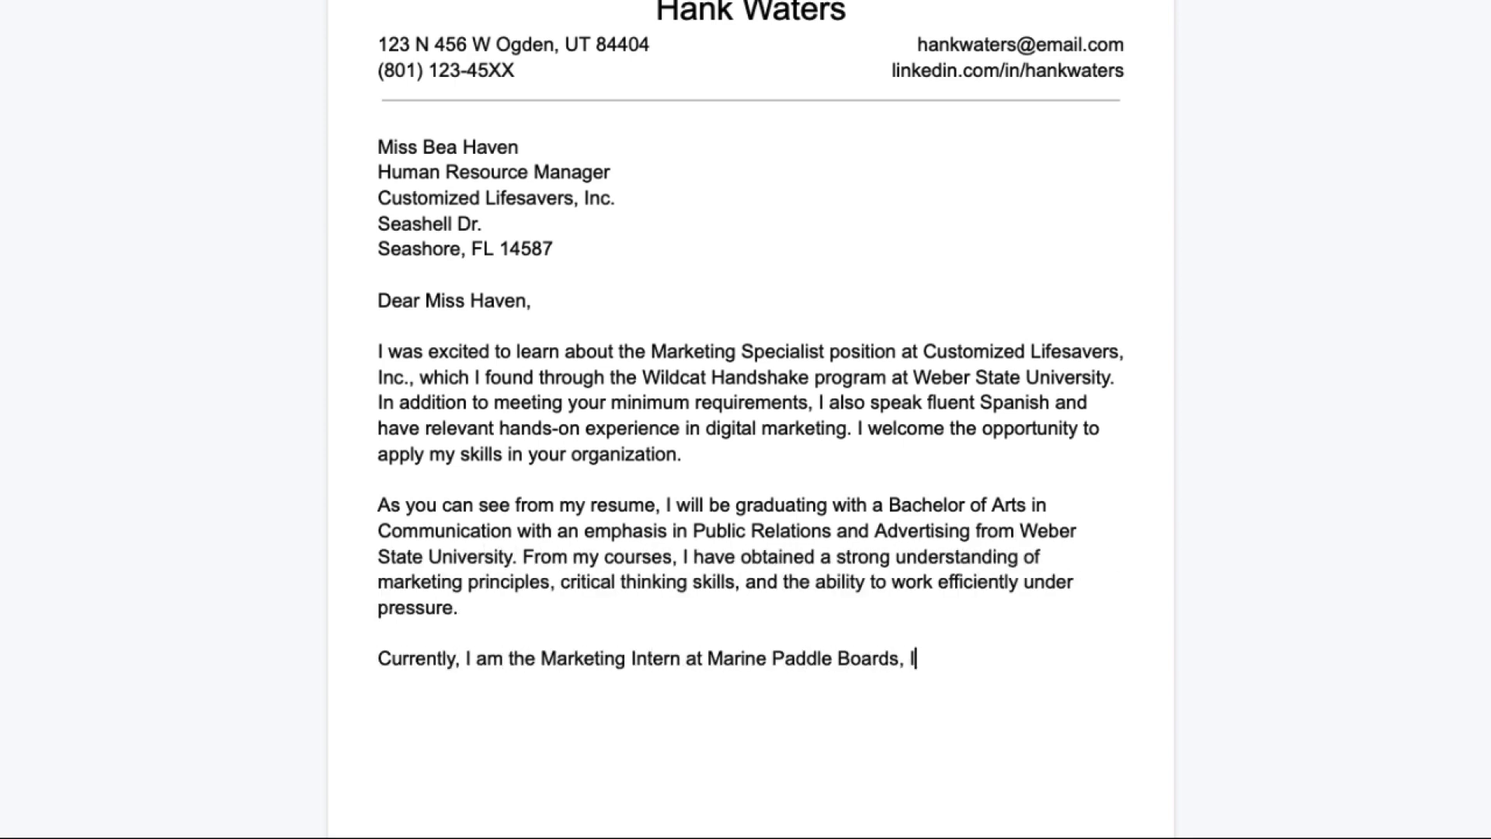
text(nc. In this position I have collaborated with marketing teams to create successful marketing campaigns and advertisements which have increased exposure f)
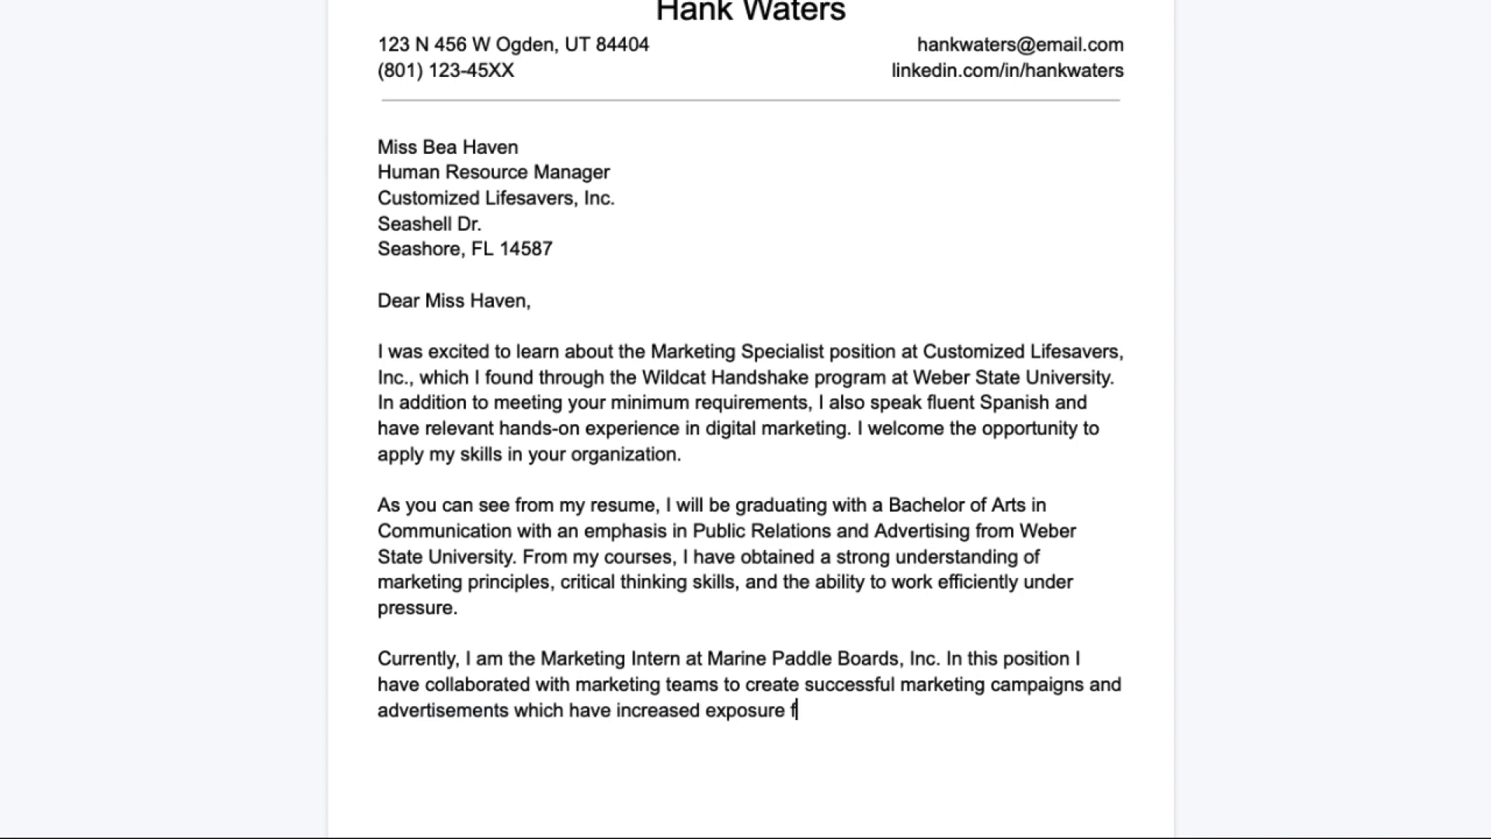
text(or the company and increased sales by 8% over the past seven months. I am excited to bring this energy and my digital networking knowledge to Customized Lifesavers, Inc.)
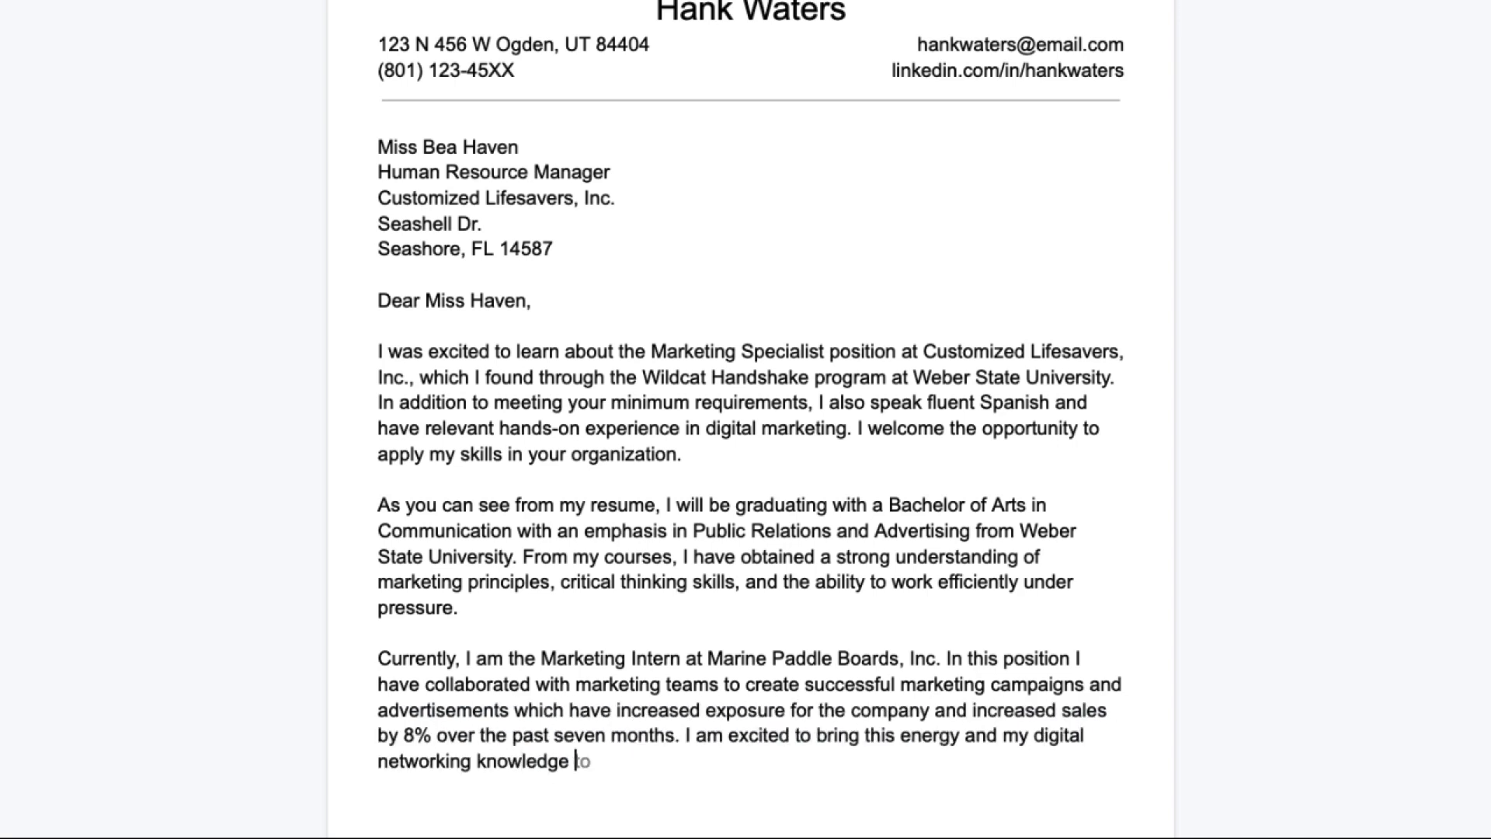
key(Return)
key(Return)
text(Please refer to the attached resume, which further demonstrates my background and experience. Feel free to contact me via phone or email regarding an interview or any questions you may have.)
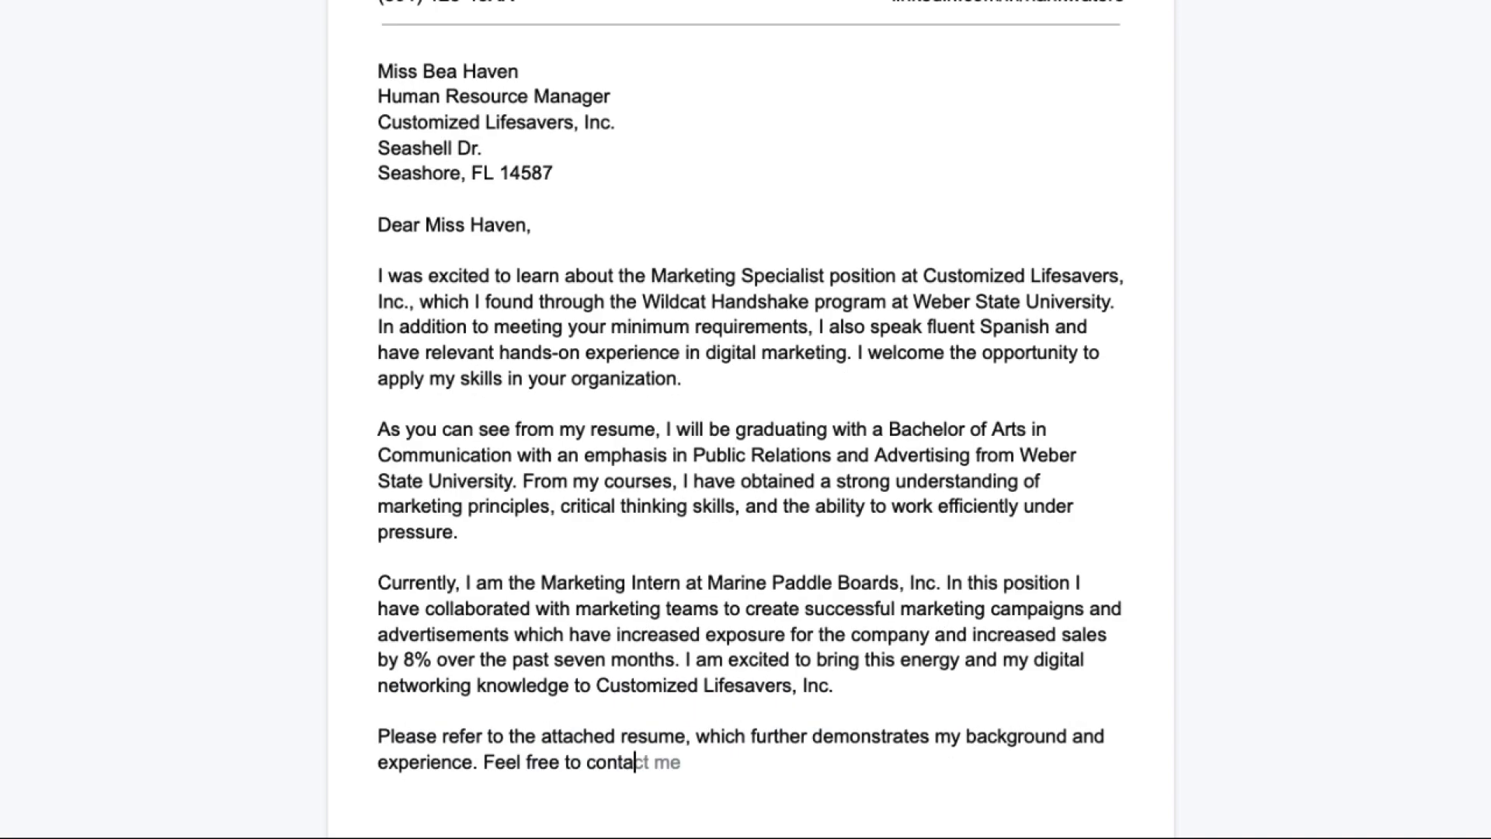
text(I look forward to hearing from you soon.)
key(Return)
key(Return)
text(Best regards,)
key(Return)
key(Return)
key(Return)
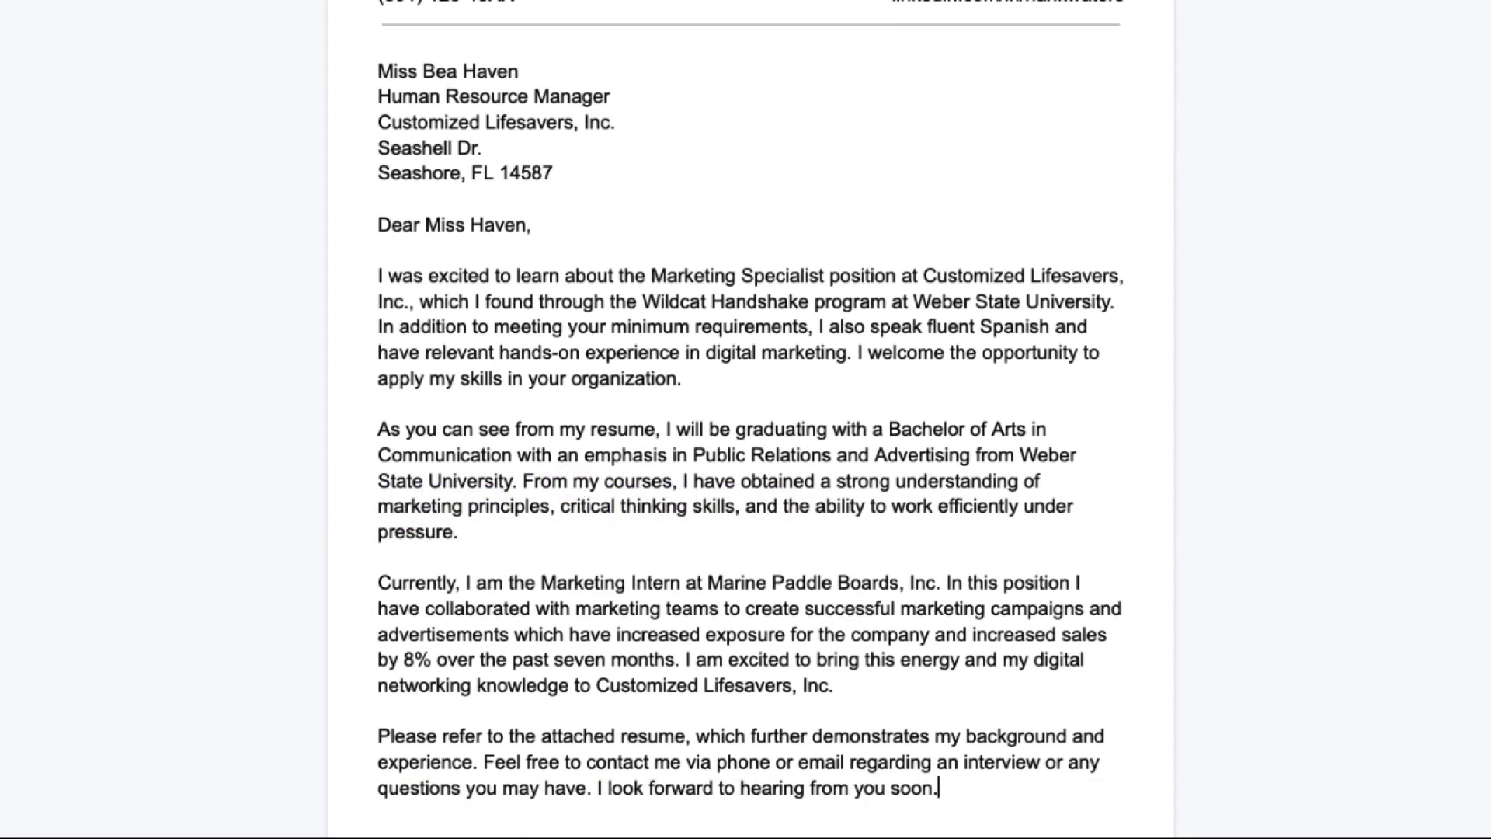
Add the 'Best regards,' sign-off followed by the writer's name.
key(Return)
text(B)
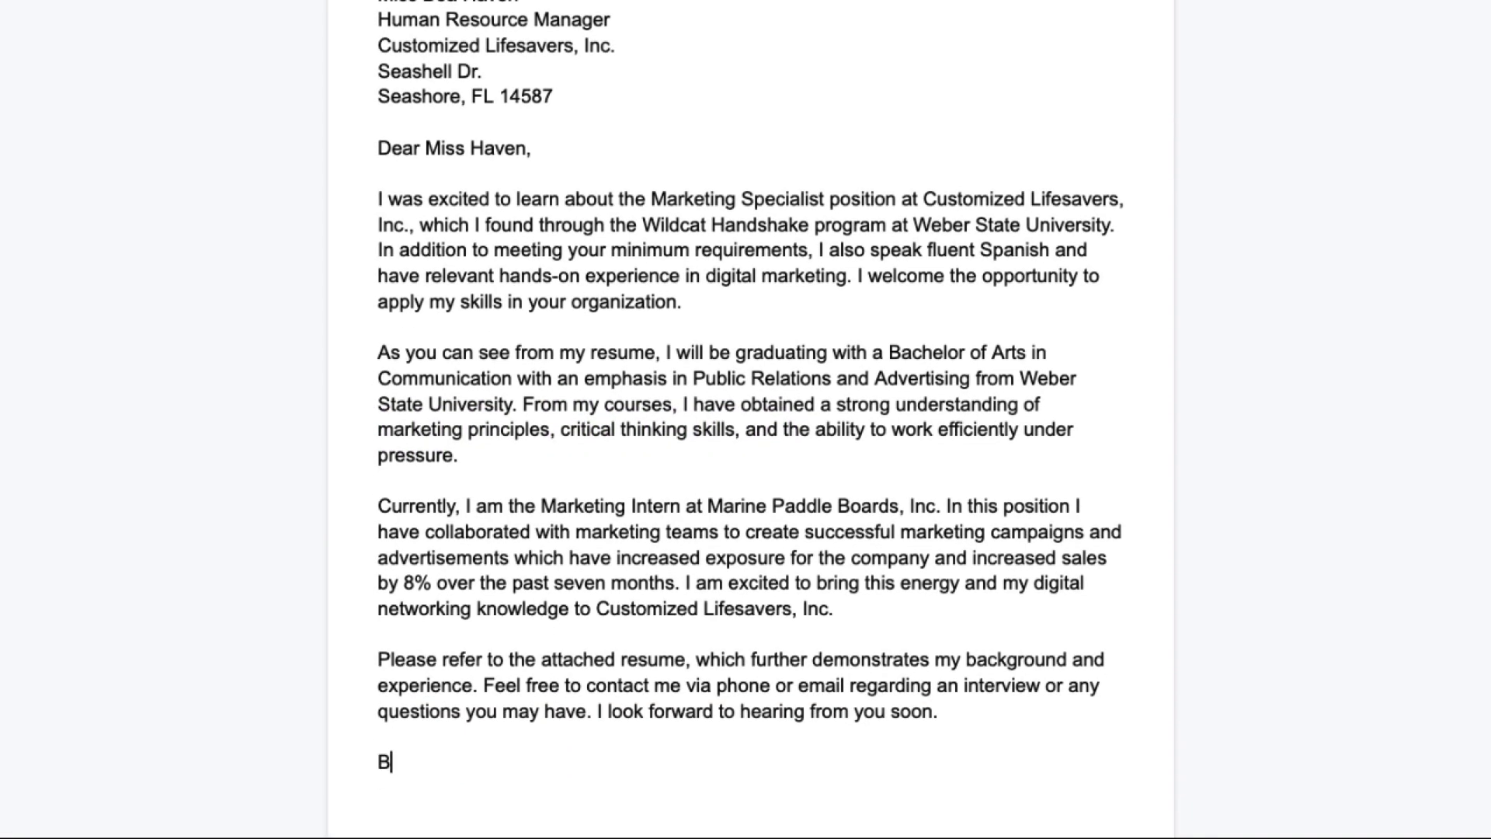
text(est regards,)
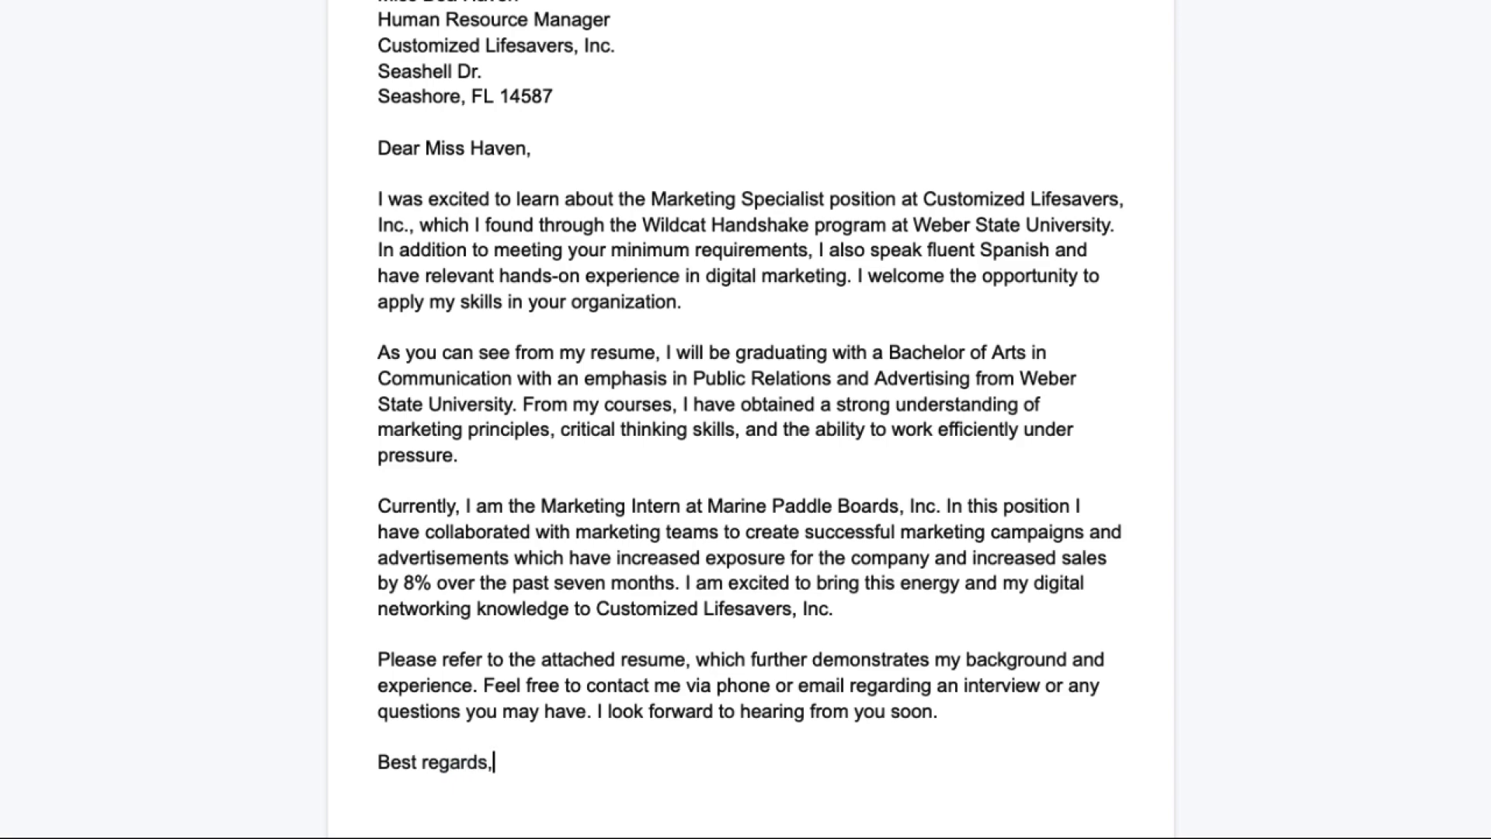
key(Return)
key(Return)
key(Return)
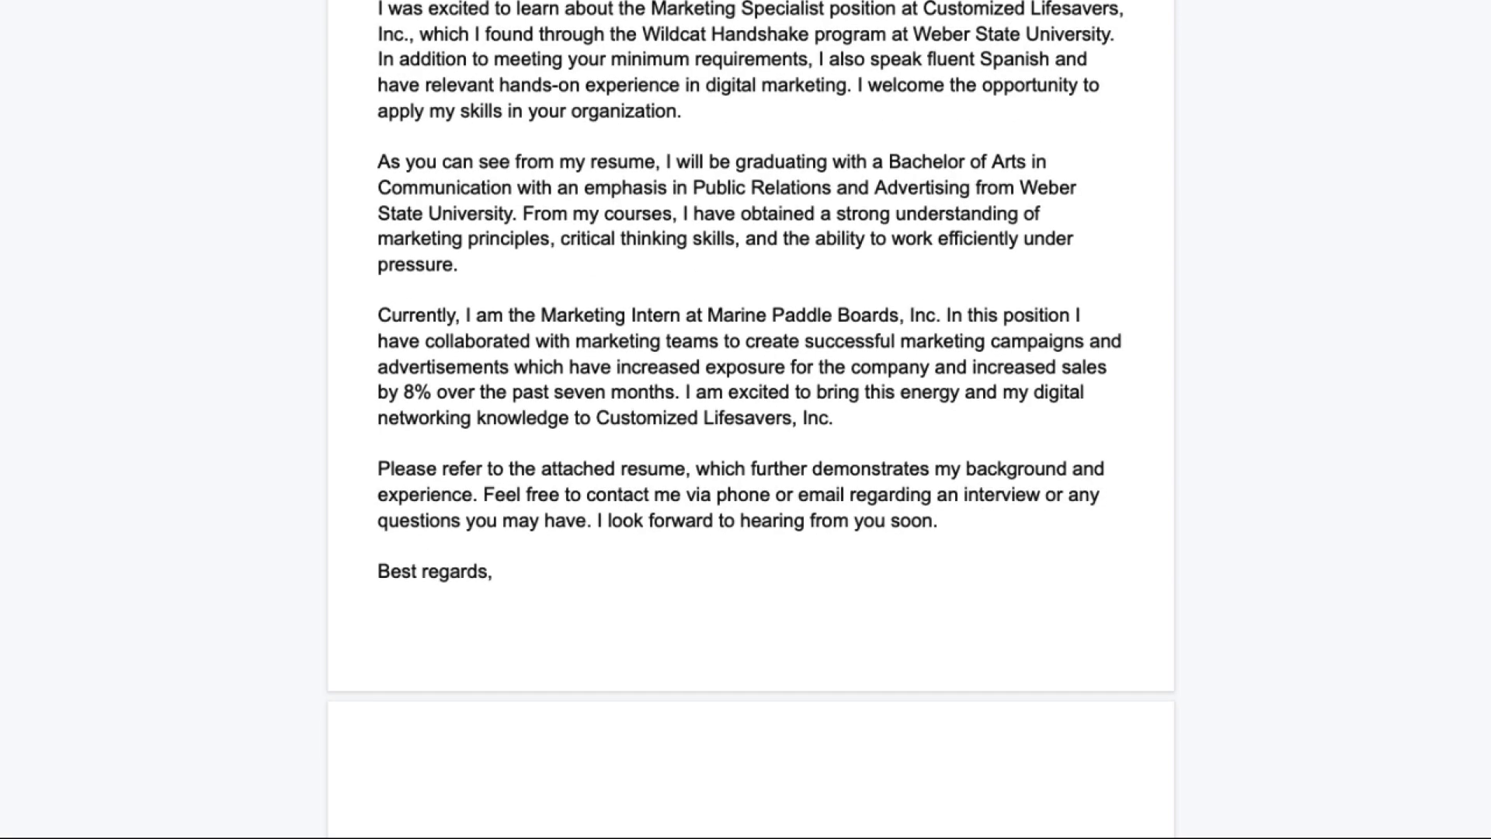
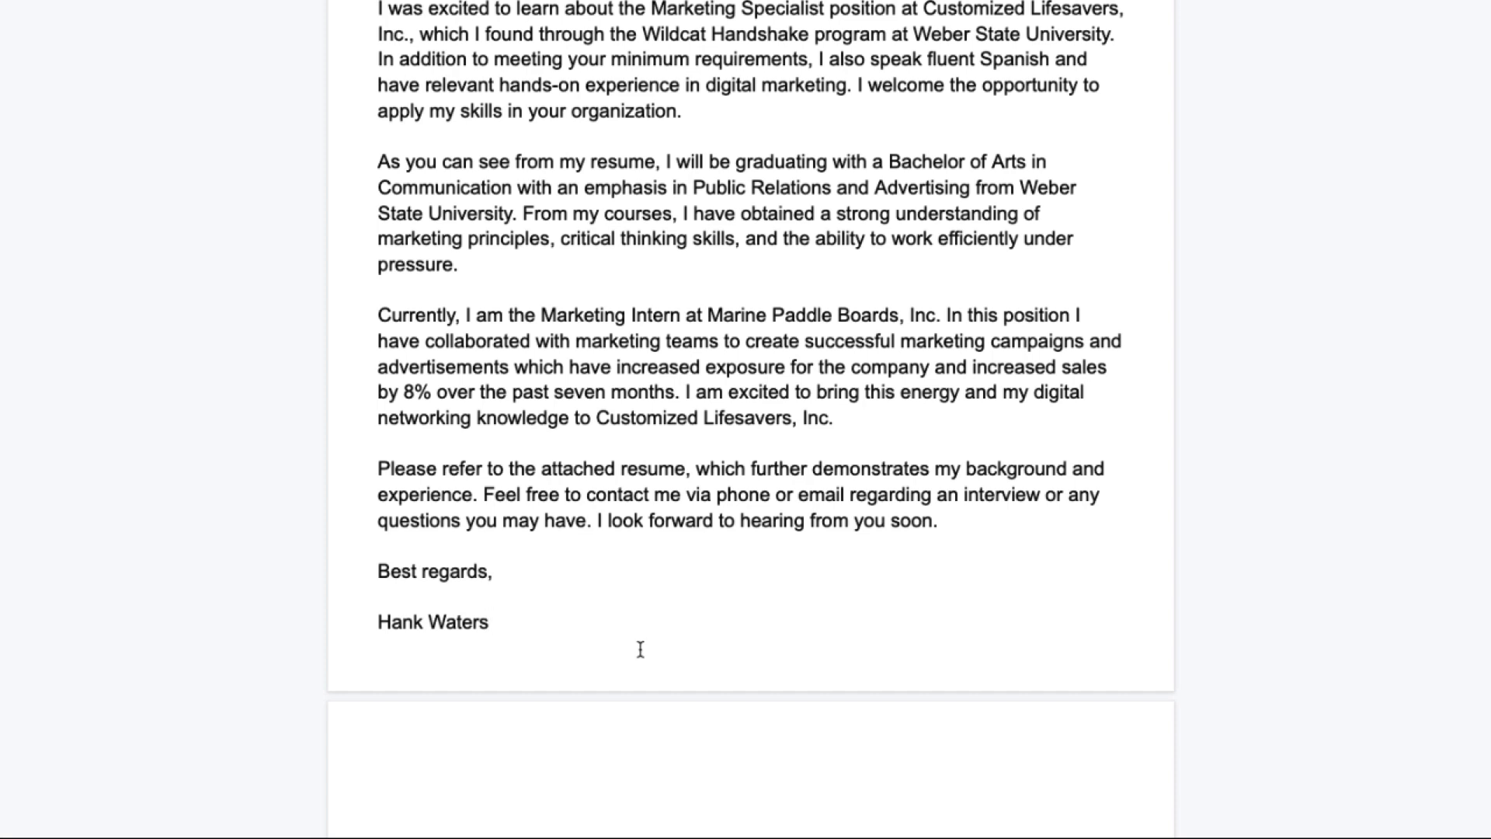
Shrink the letter text by one font size and add signature space above the name.
scroll(640, 647, up, 1)
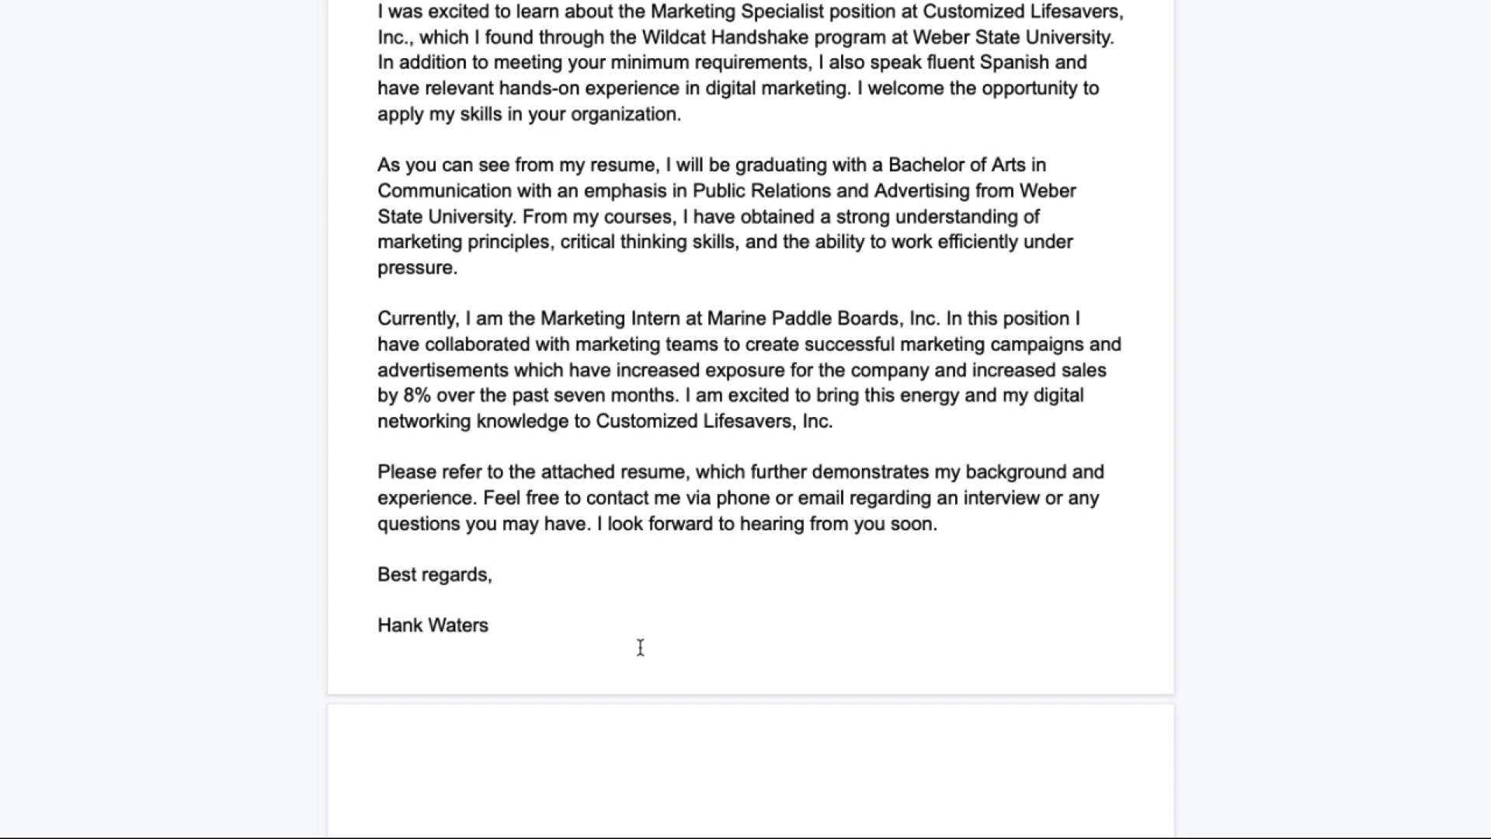
scroll(640, 648, up, 2)
drag(515, 719, 366, 140)
key(super+shift+comma)
scroll(642, 340, down, 3)
click(480, 652)
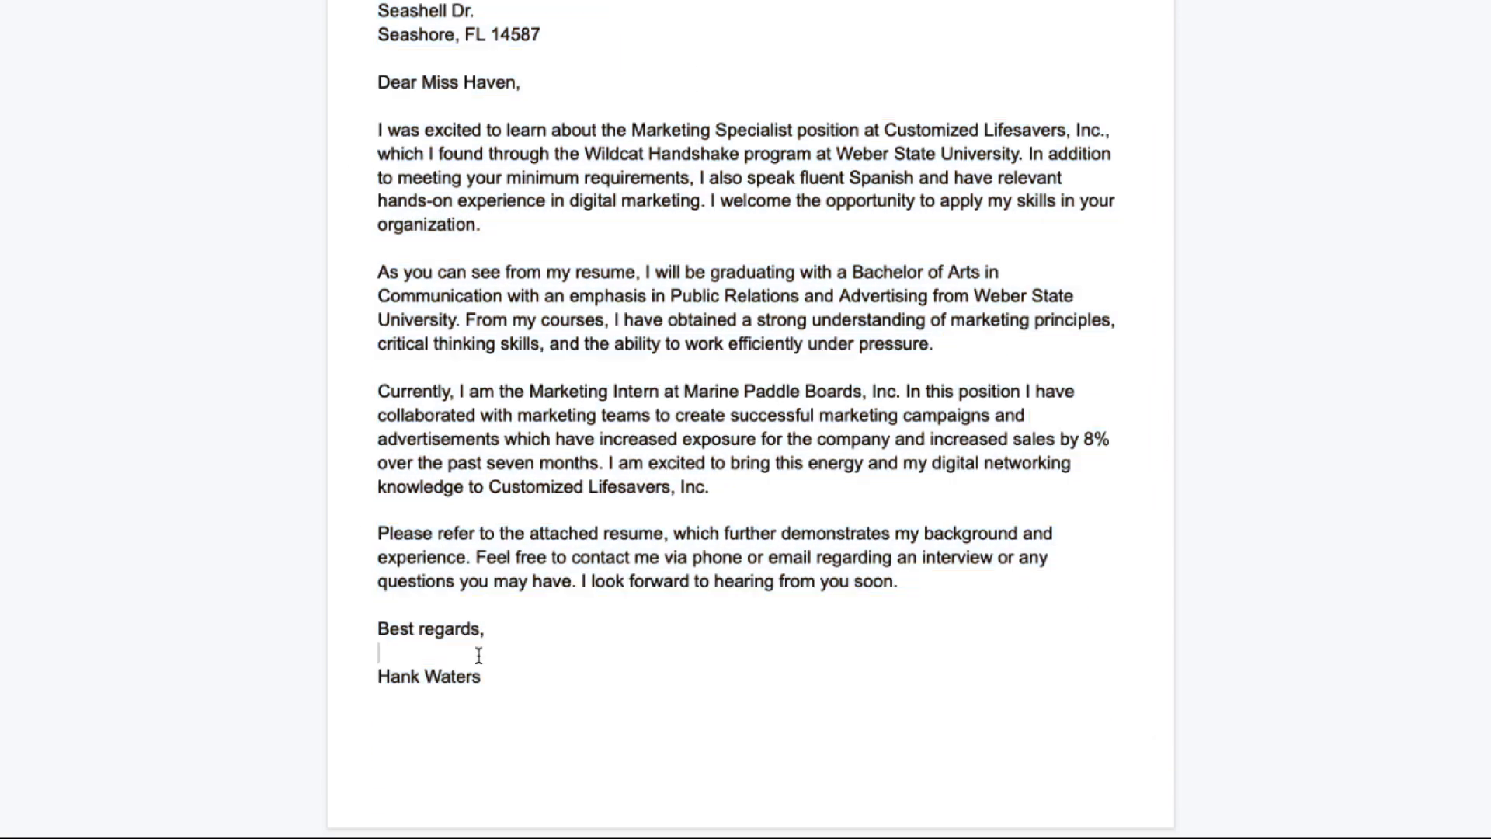
key(Return)
key(Return)
key(Return)
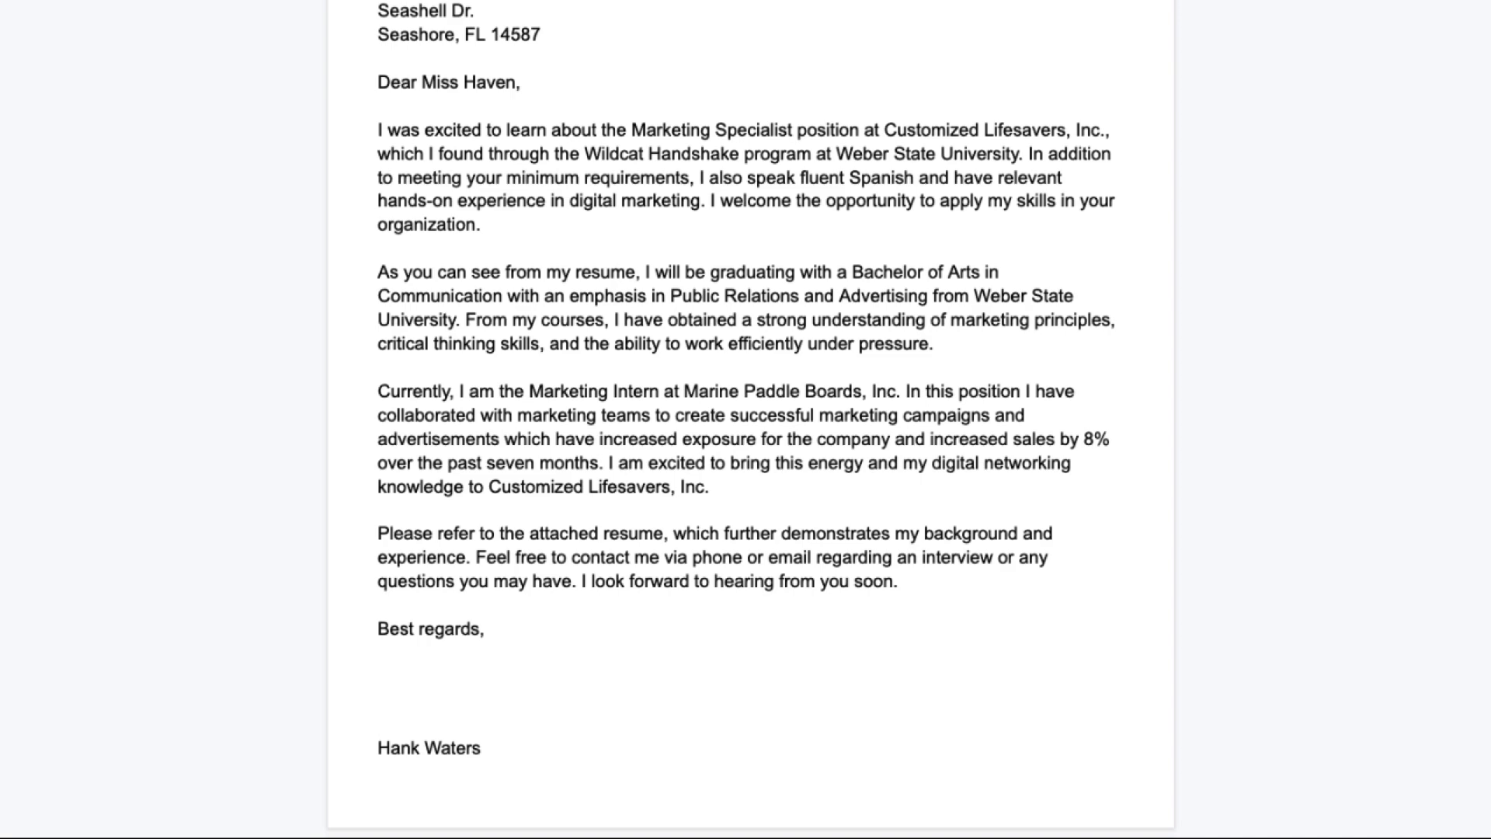